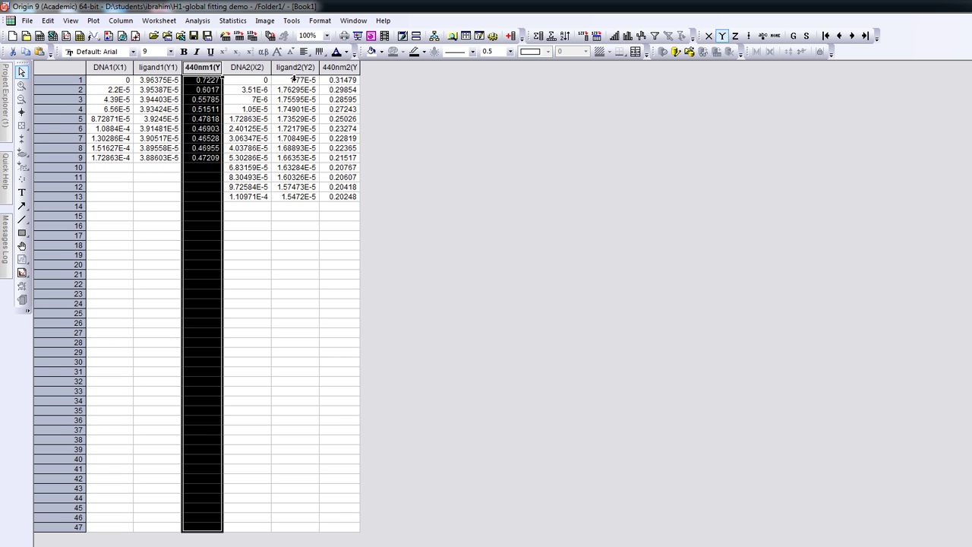
Widen the 440nm1 and 440nm2 columns and plot both datasets together as a scatter graph
left_click(337, 67)
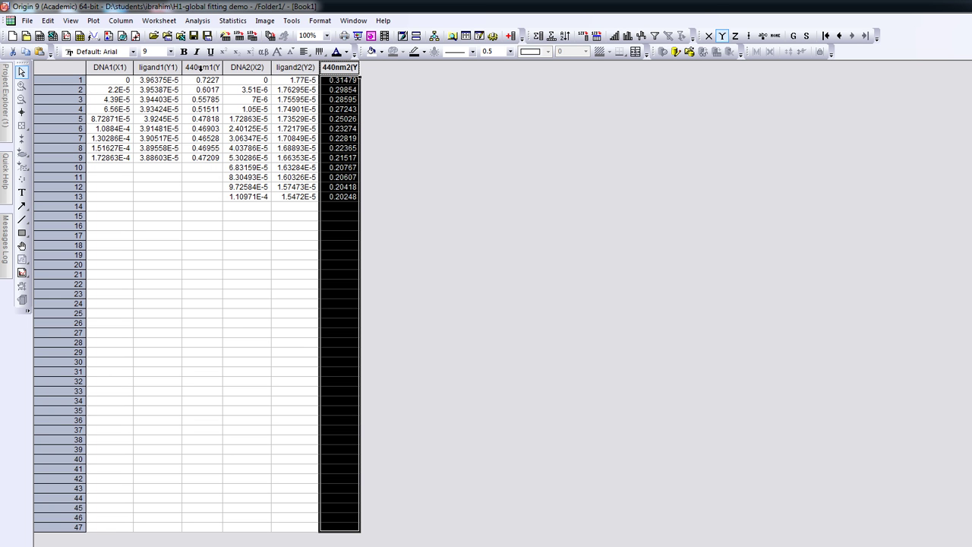
left_click(201, 67)
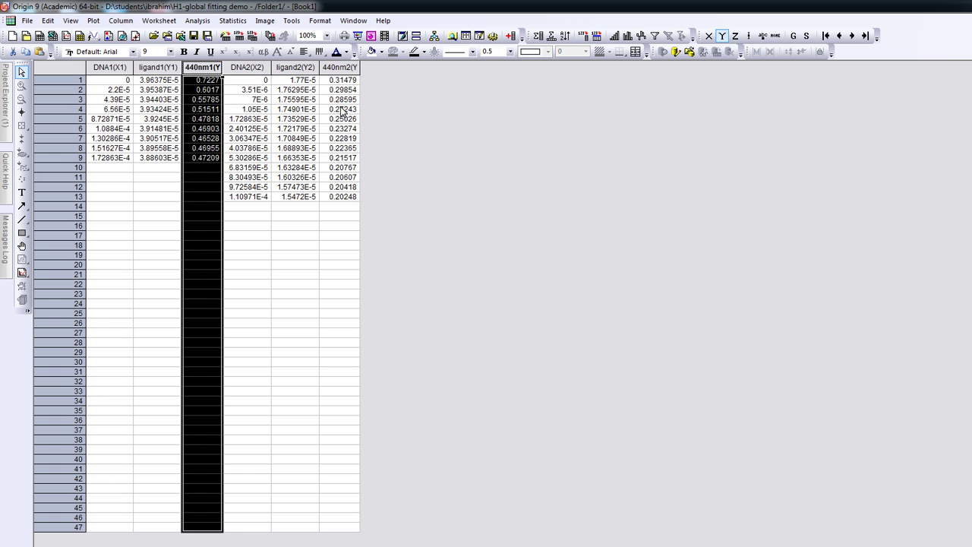
left_click(333, 65, "ctrl")
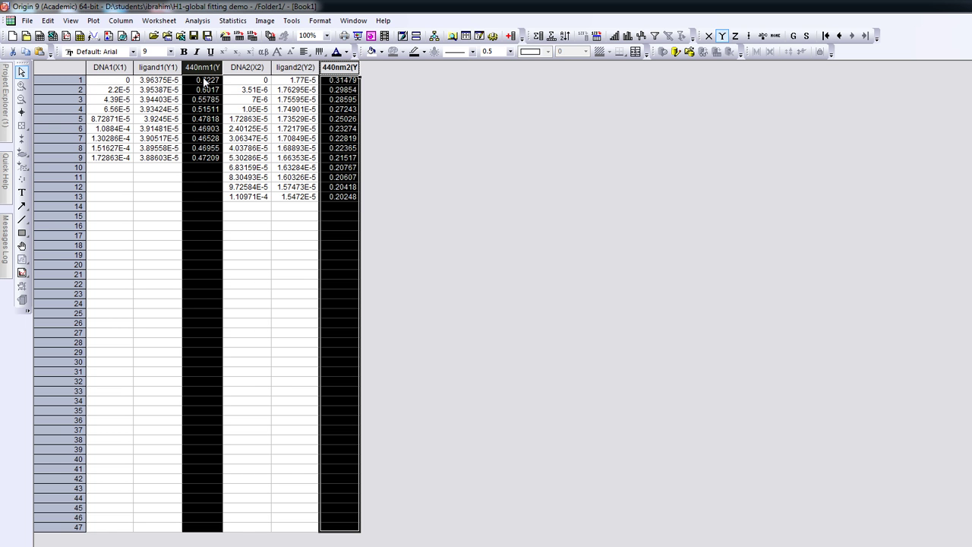
left_click_drag(221, 67, 235, 66)
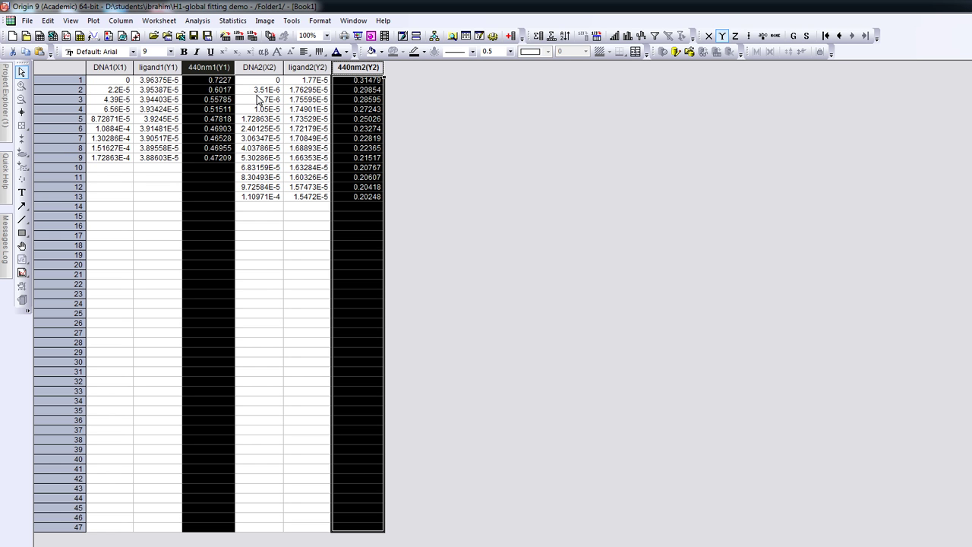
left_click(93, 20)
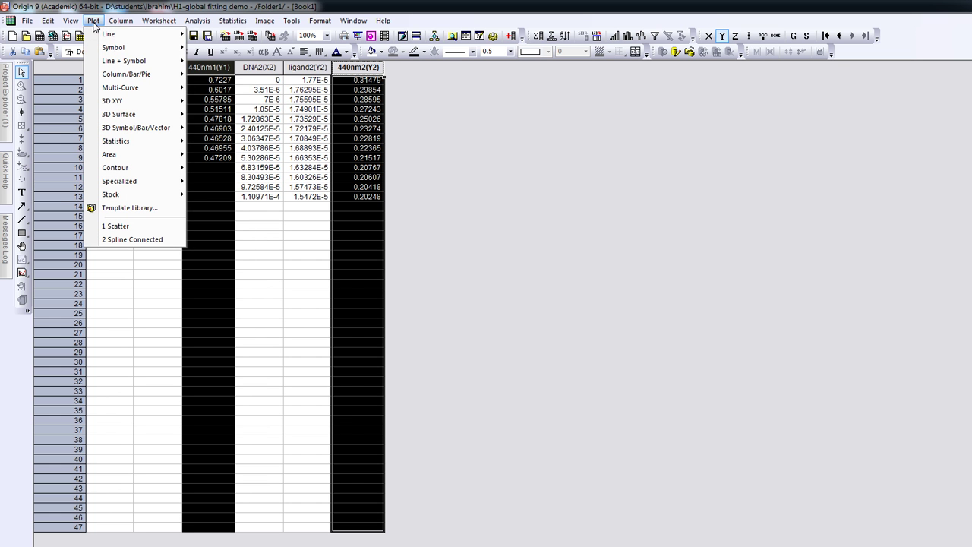
mouse_move(122, 50)
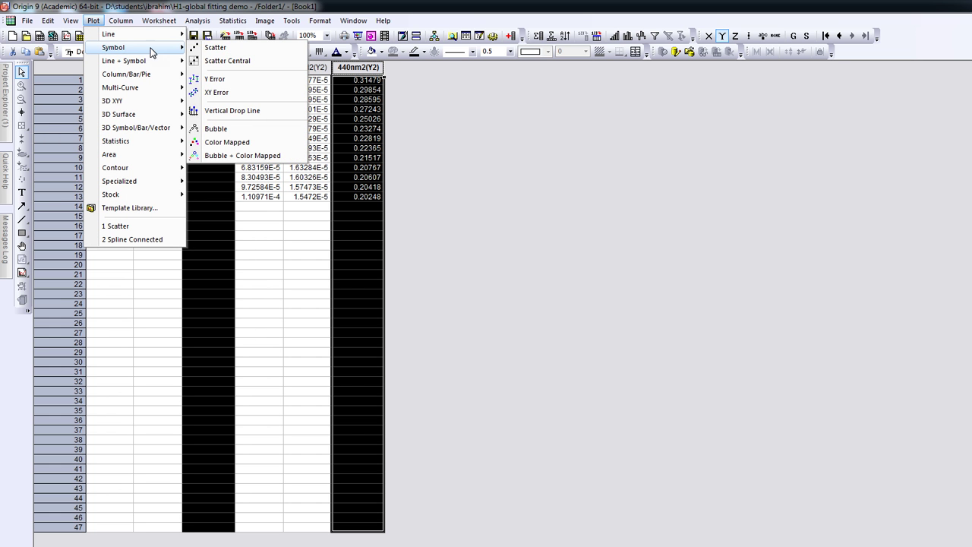
left_click(215, 48)
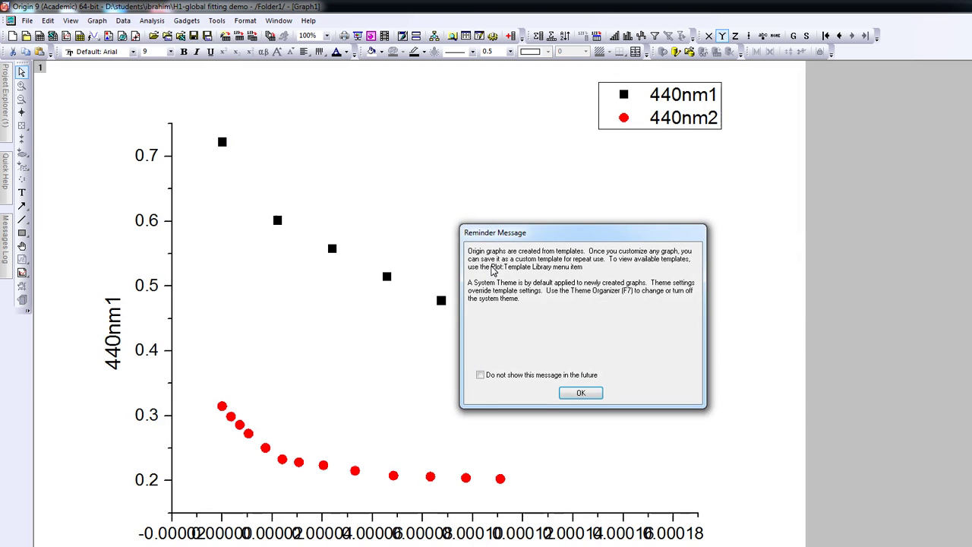
left_click(580, 395)
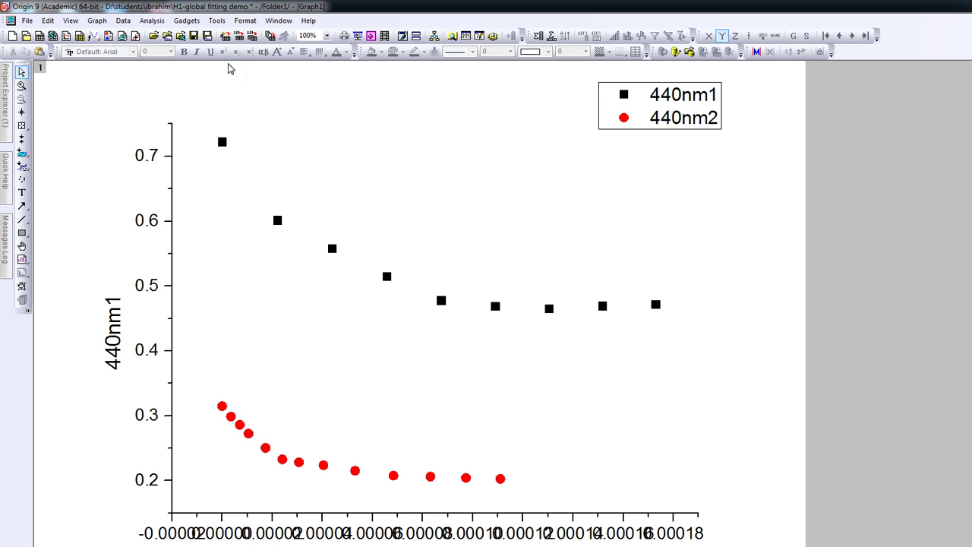
Start a nonlinear curve fit with the last used settings, choose the user-defined function njb_one_to_N_ext, and review its parameters
left_click(154, 22)
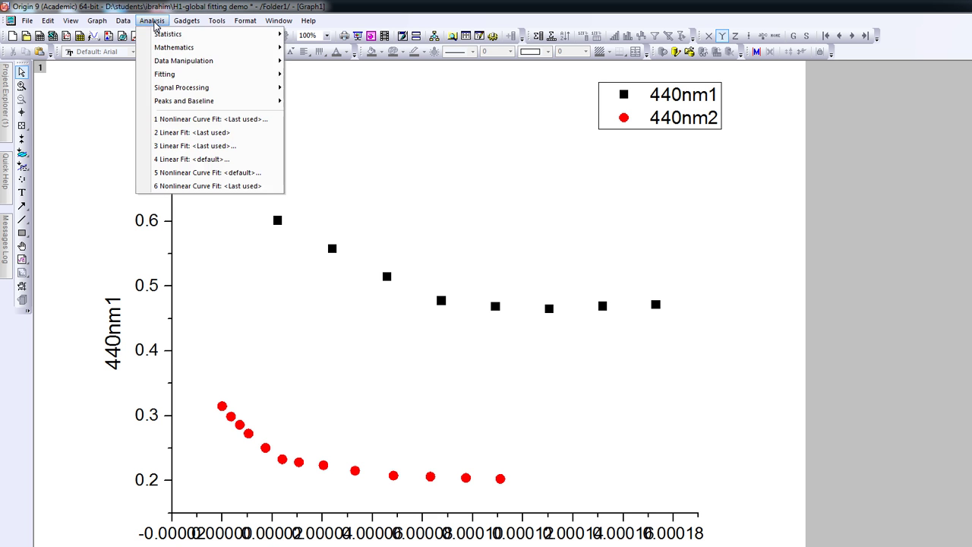
left_click(194, 122)
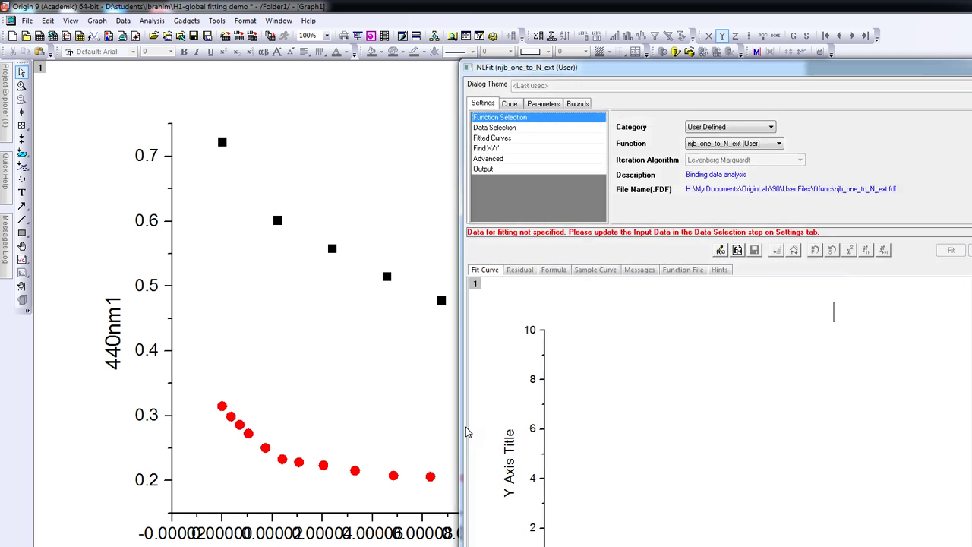
left_click_drag(693, 70, 587, 30)
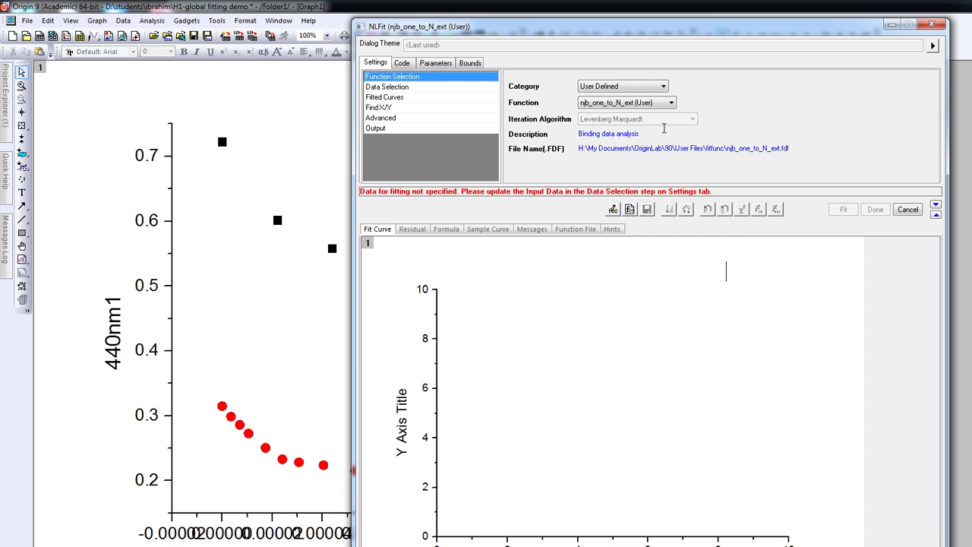
left_click(671, 103)
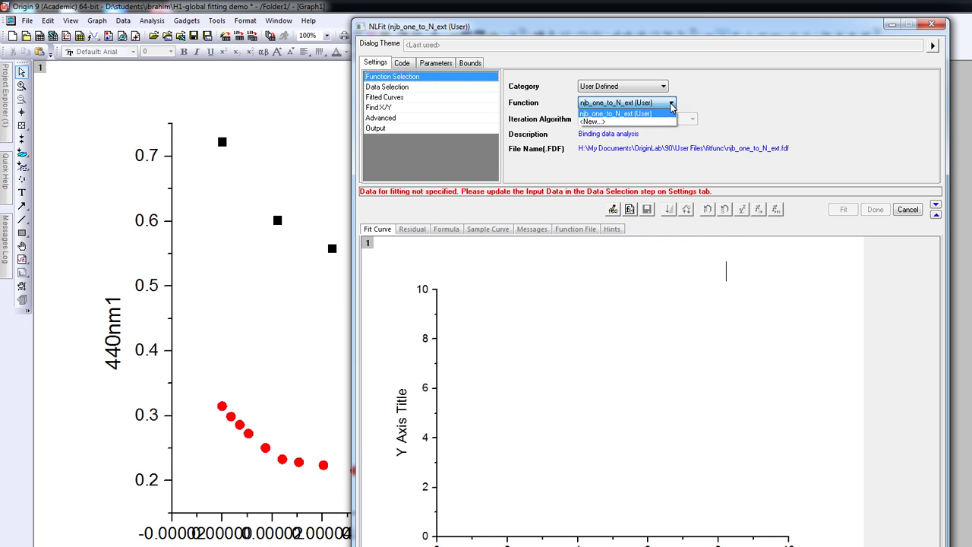
left_click(608, 113)
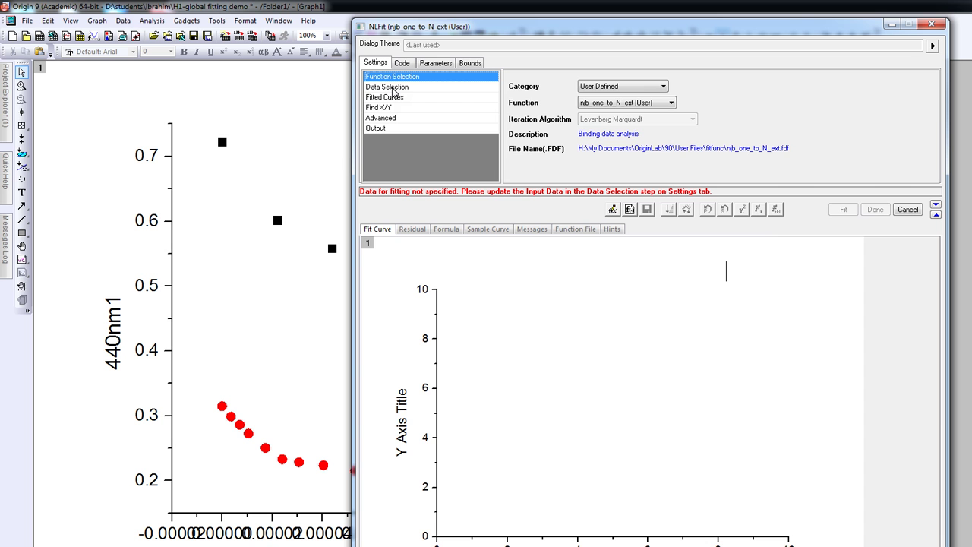
left_click(436, 63)
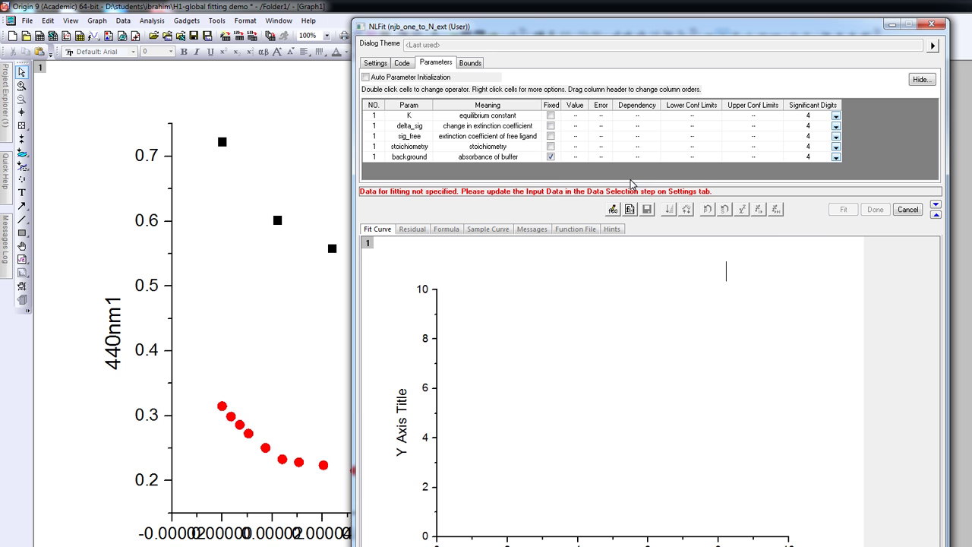
left_click(375, 63)
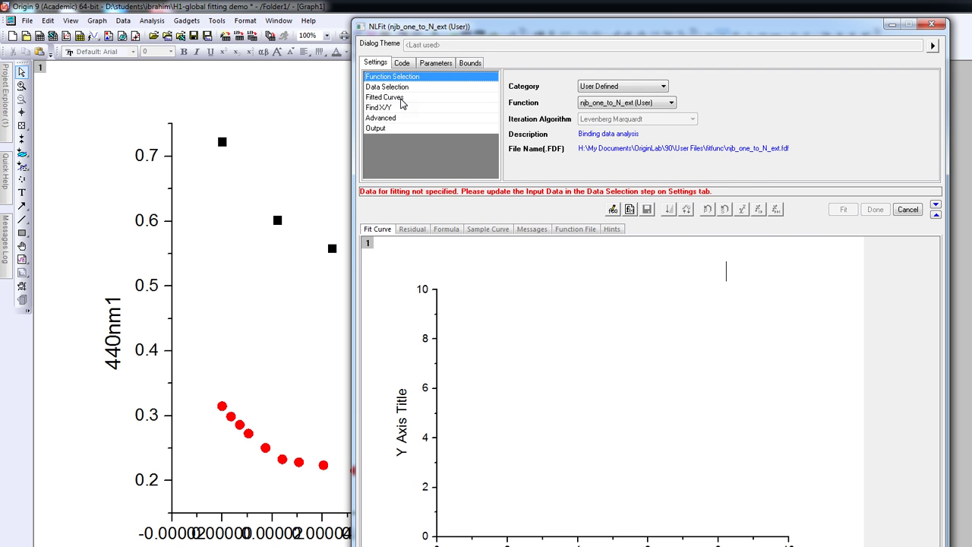
left_click(435, 65)
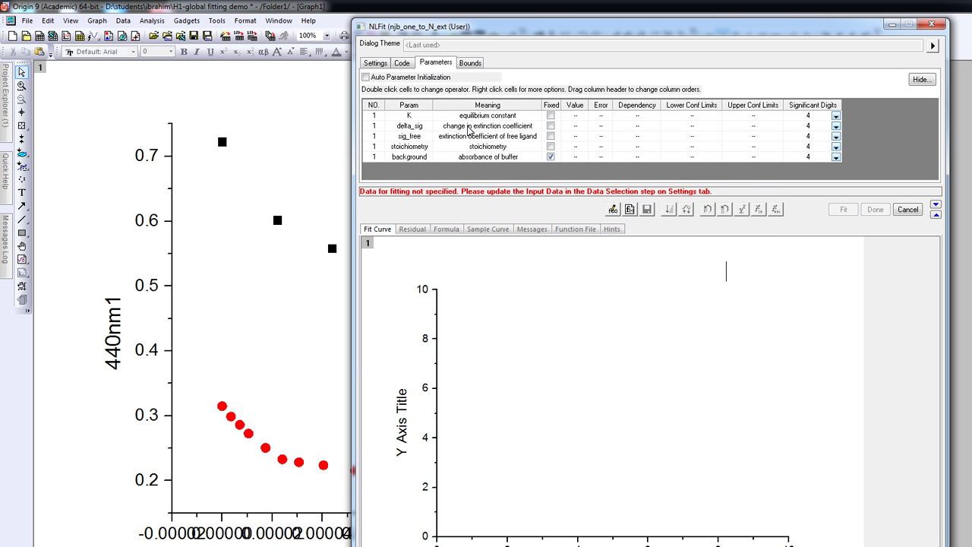
left_click(377, 65)
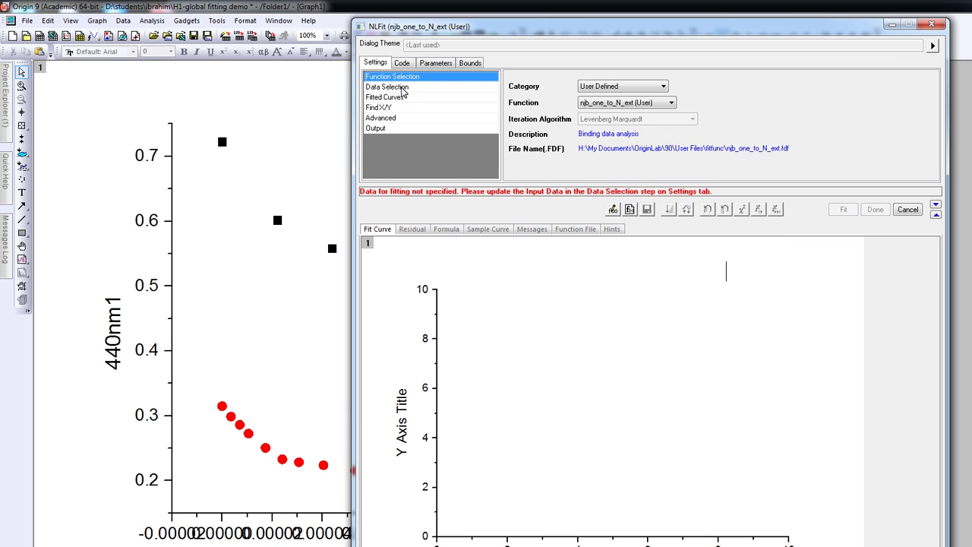
Add the 440nm2 plot to the fit's input data as a second range
left_click(404, 91)
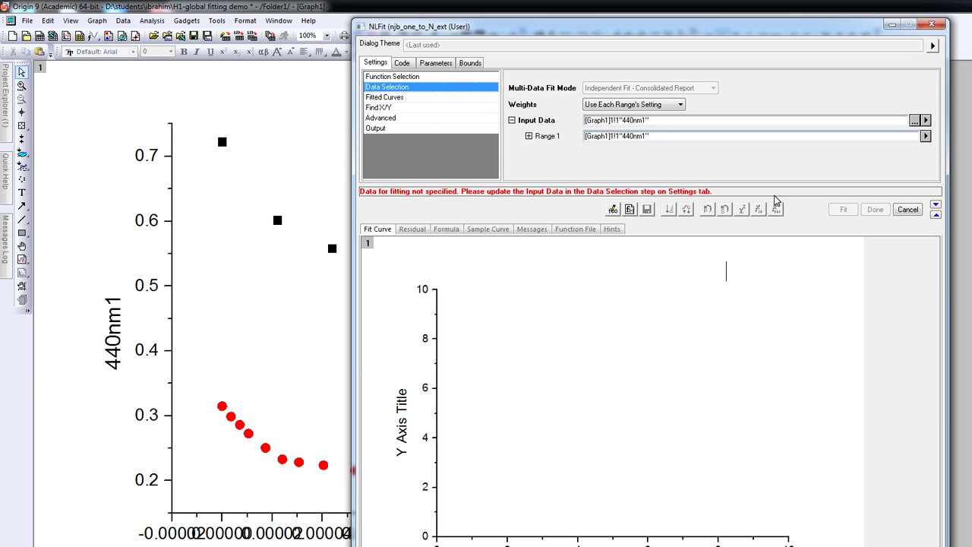
left_click(926, 122)
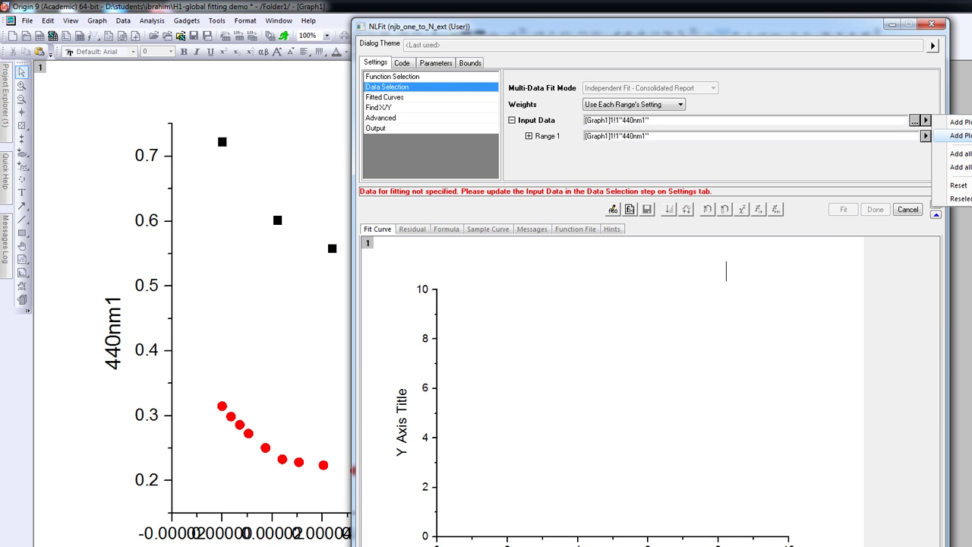
left_click(959, 135)
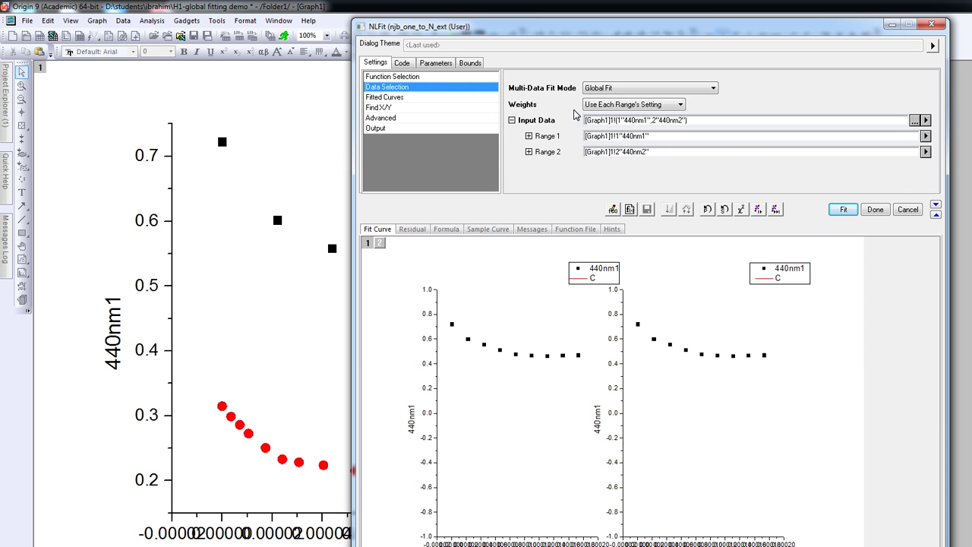
Set the y variable of input Range 1 to the ligand1 column
left_click(528, 135)
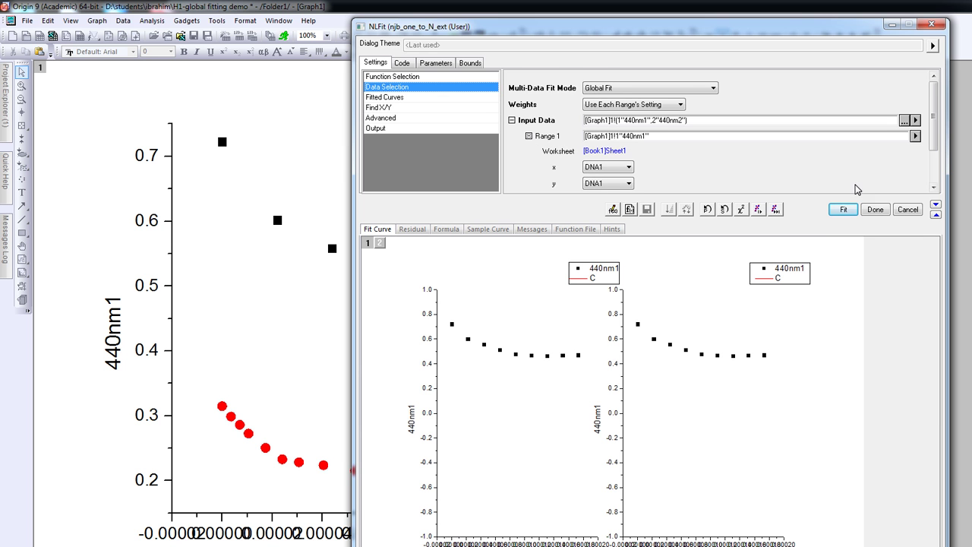
scroll(683, 172, "down", 1)
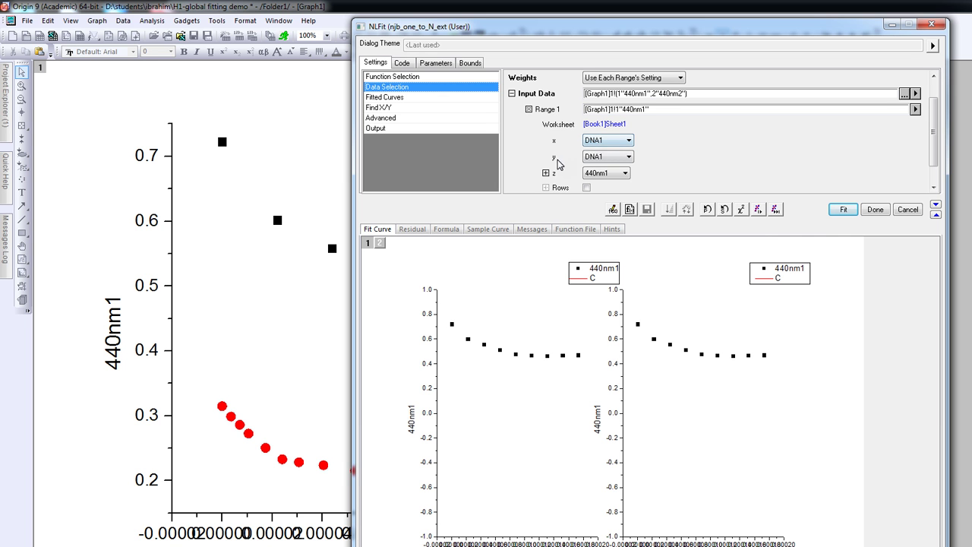
left_click(610, 158)
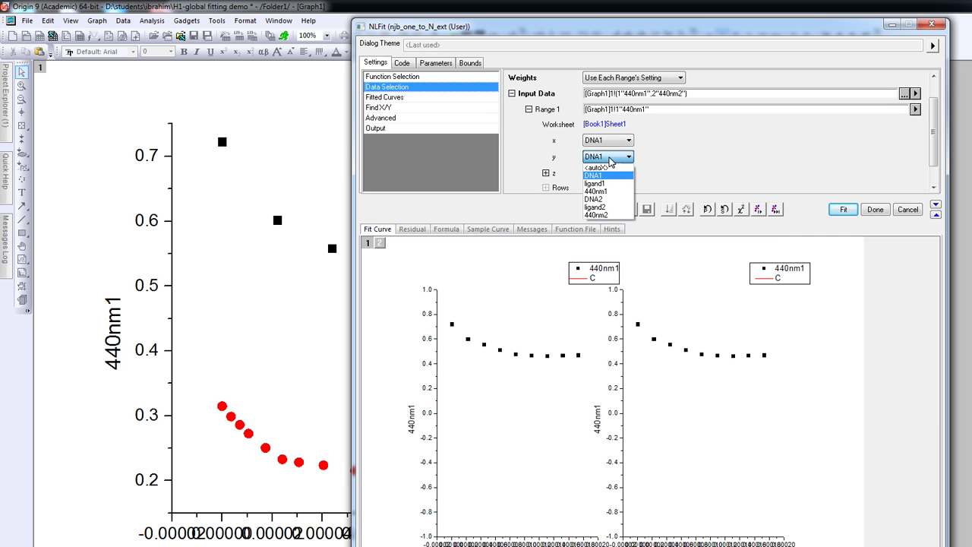
left_click(606, 184)
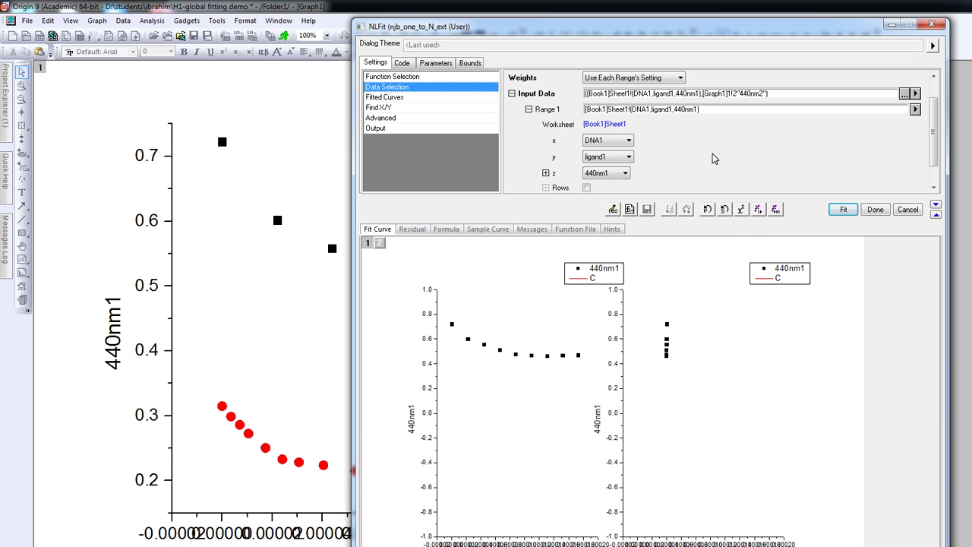
Set the y variable of input Range 2 to the ligand2 column
scroll(933, 137, "down", 2)
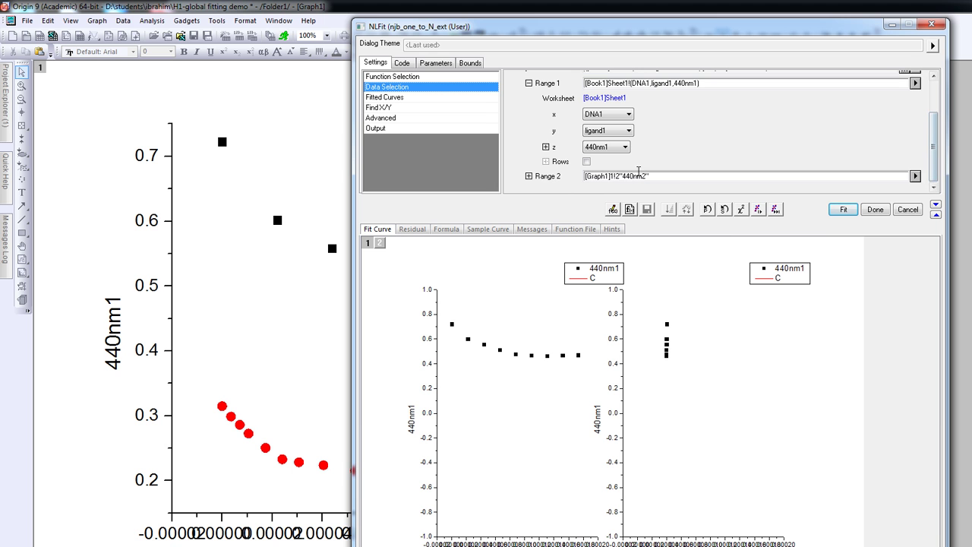
left_click(529, 176)
scroll(937, 159, "down", 3)
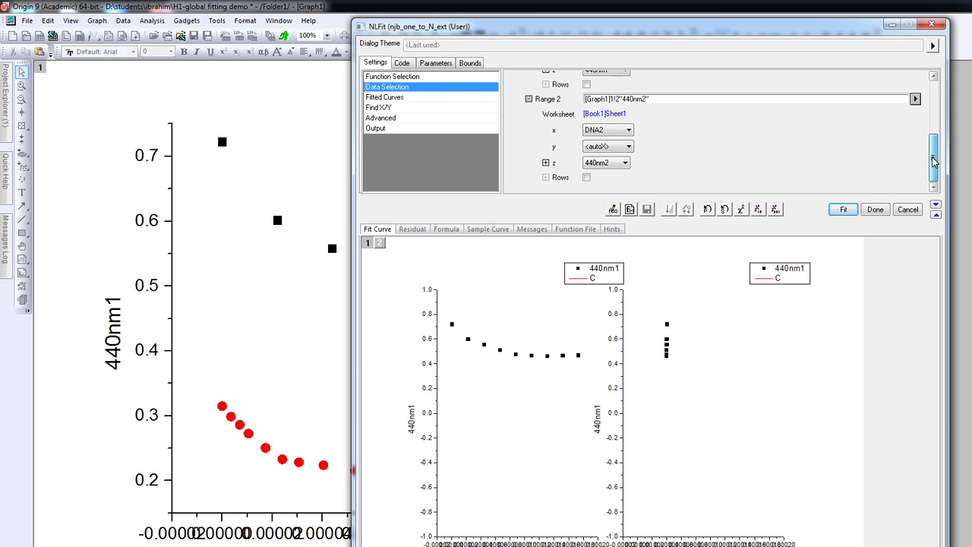
left_click(612, 148)
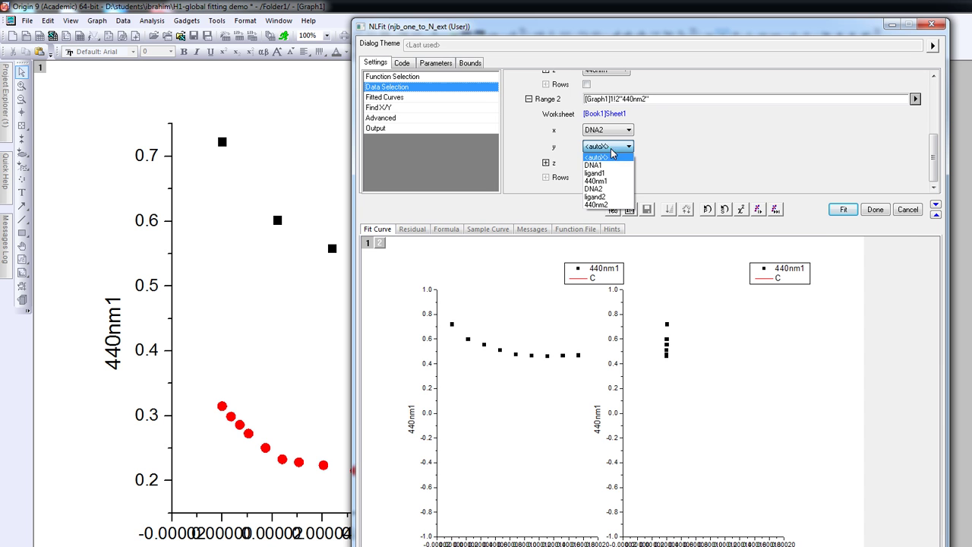
left_click(606, 197)
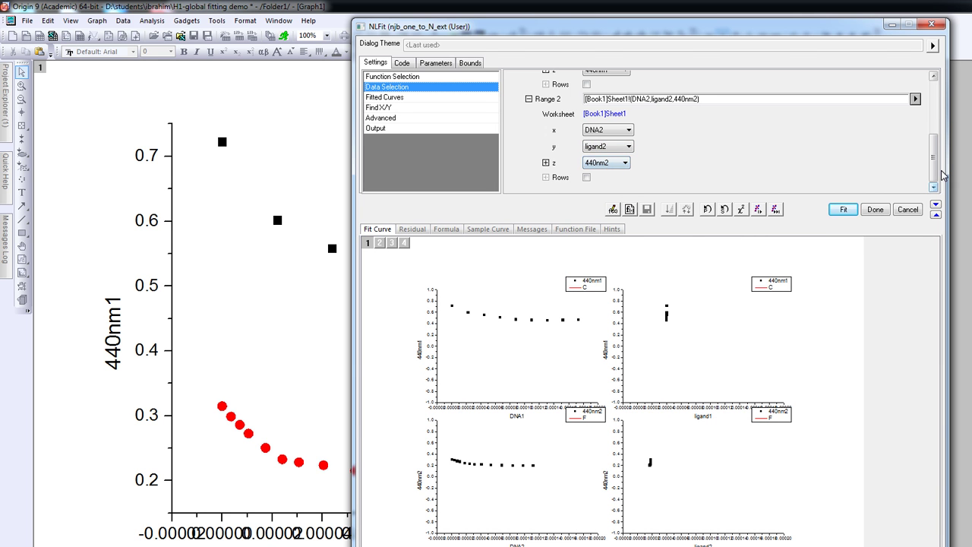
Choose Global Fit as the multi-data fit mode for the two input ranges
mouse_move(933, 173)
left_mouse_down()
mouse_move(930, 122)
mouse_move(940, 174)
left_mouse_up()
left_click_drag(934, 157, 933, 90)
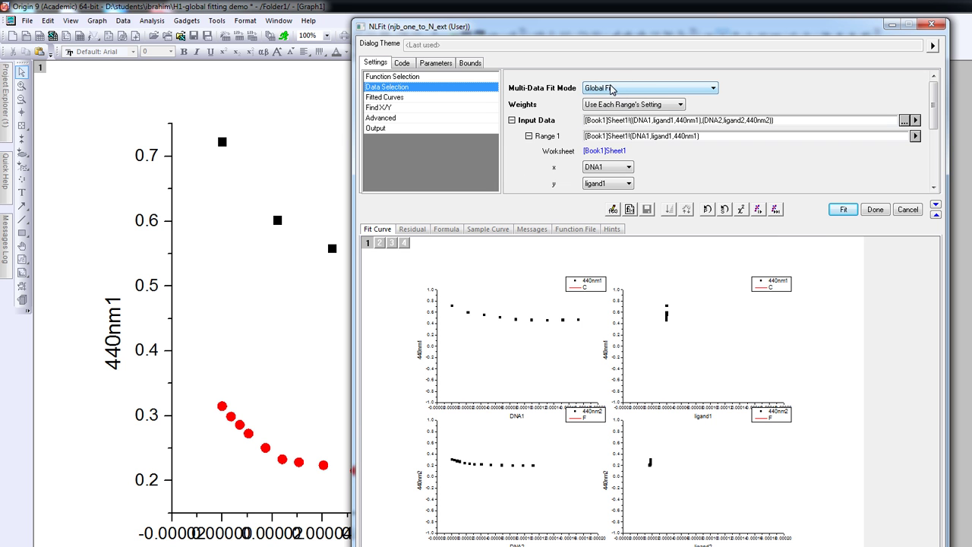
left_click(714, 89)
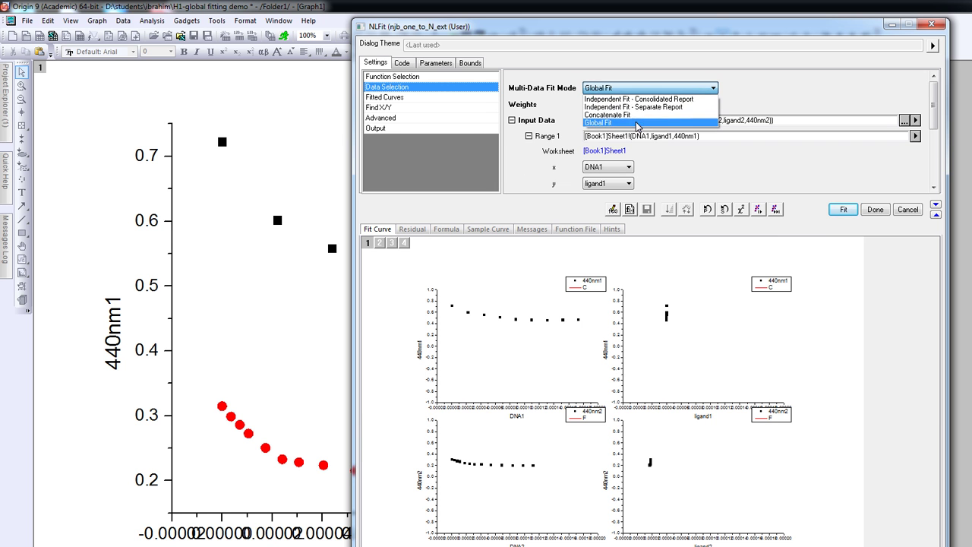
left_click(601, 123)
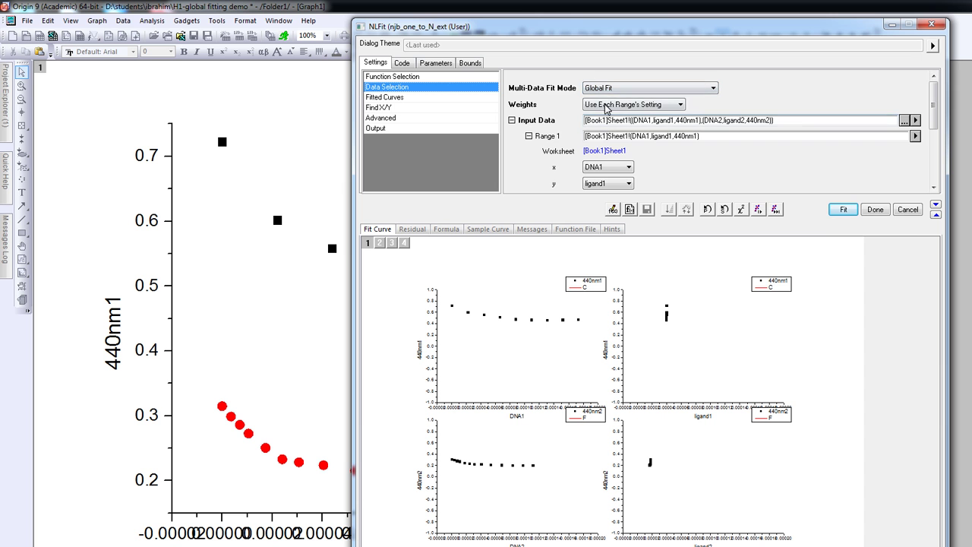
Review the fit parameters of both datasets and share the equilibrium constant K between them
left_click(433, 65)
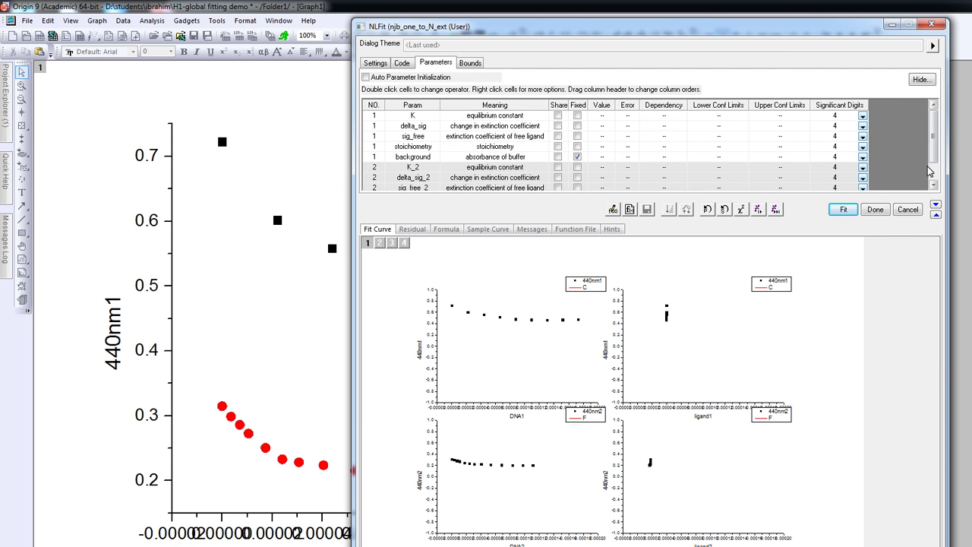
scroll(935, 127, "down", 1)
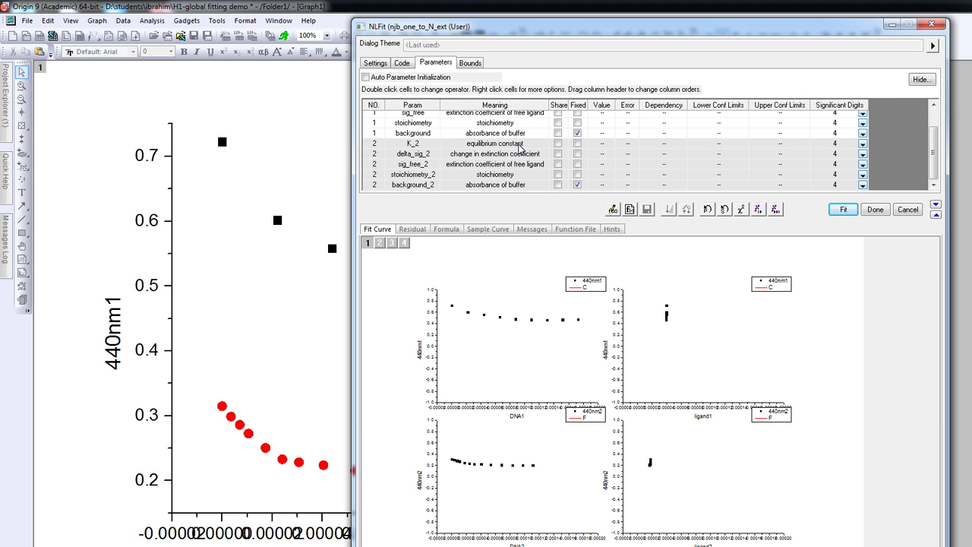
scroll(922, 172, "up", 1)
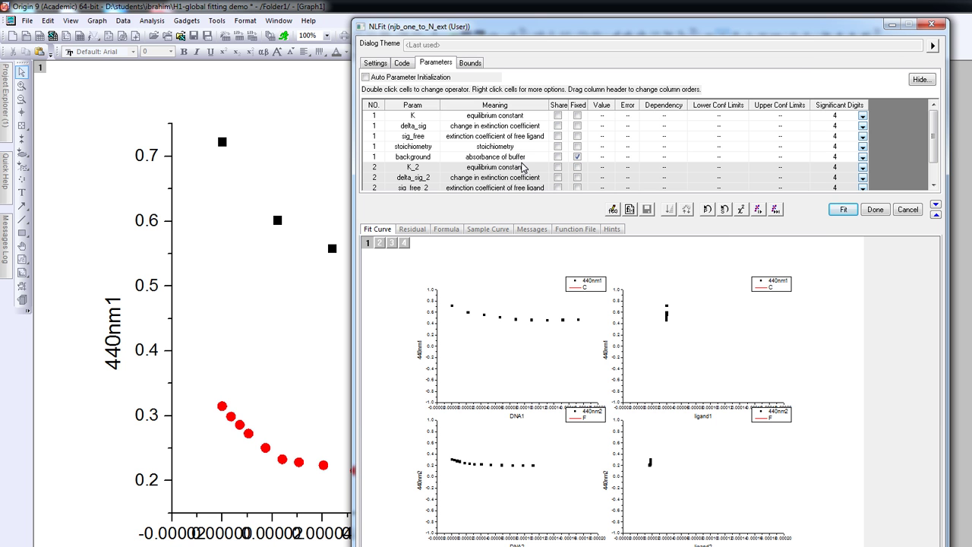
left_click(557, 115)
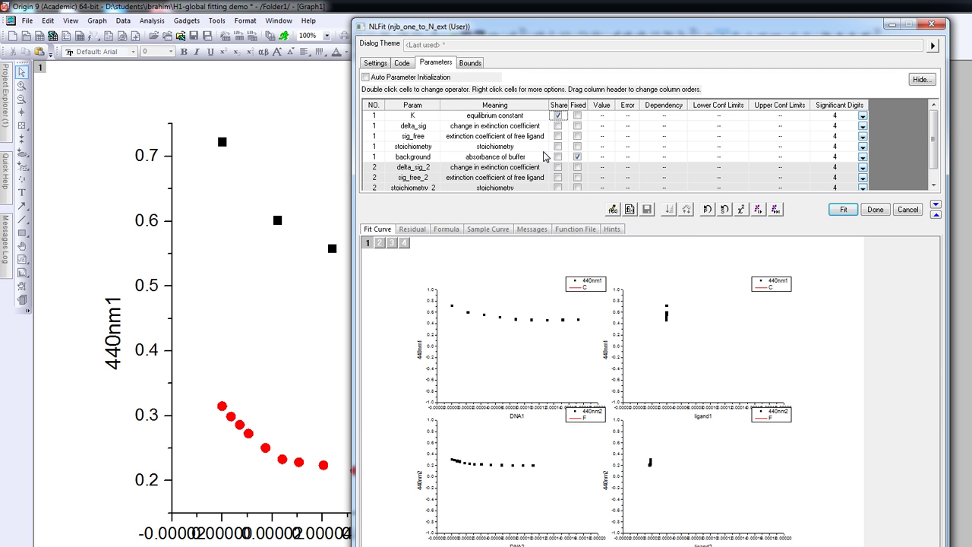
Share delta_sig, sig_free and stoichiometry between the two datasets
left_click(558, 125)
left_click(558, 136)
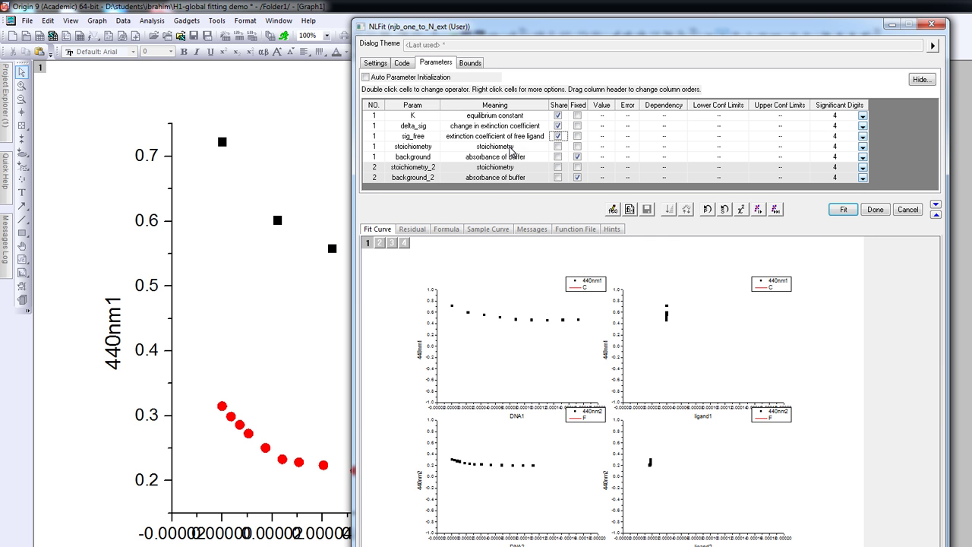
left_click(558, 146)
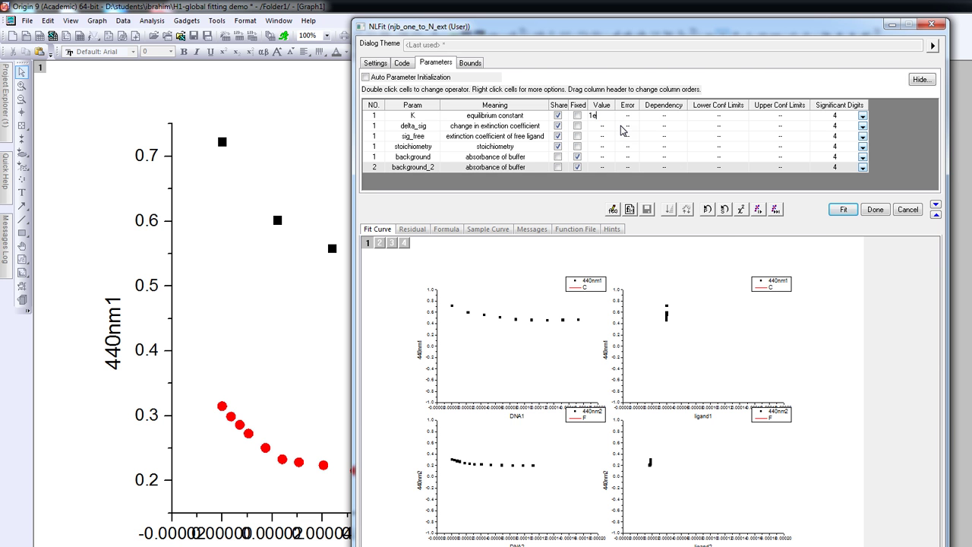
Set the initial values of K to 1e5 and delta_sig to -4000, keeping the graph visible beside the fitting dialog
type("5")
left_click(599, 127)
left_click(597, 131)
left_click_drag(427, 31, 642, 32)
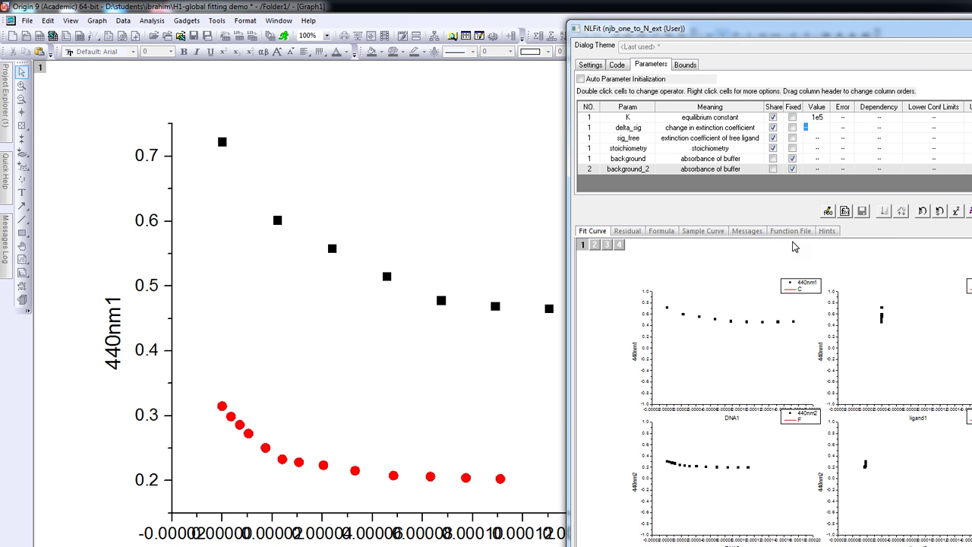
key("BackSpace")
type("-4000")
Set the initial values of sig_free to 10000 and stoichiometry to 1
left_click(816, 140)
left_click(818, 143)
type("0000")
key("Return")
left_click(819, 150)
type("1")
Set the fixed backgrounds to 0.051 for dataset 1 and 0.026 for dataset 2, and calculate the reduced chi-square
left_click(816, 159)
type("1")
left_click(823, 170)
type("0.02")
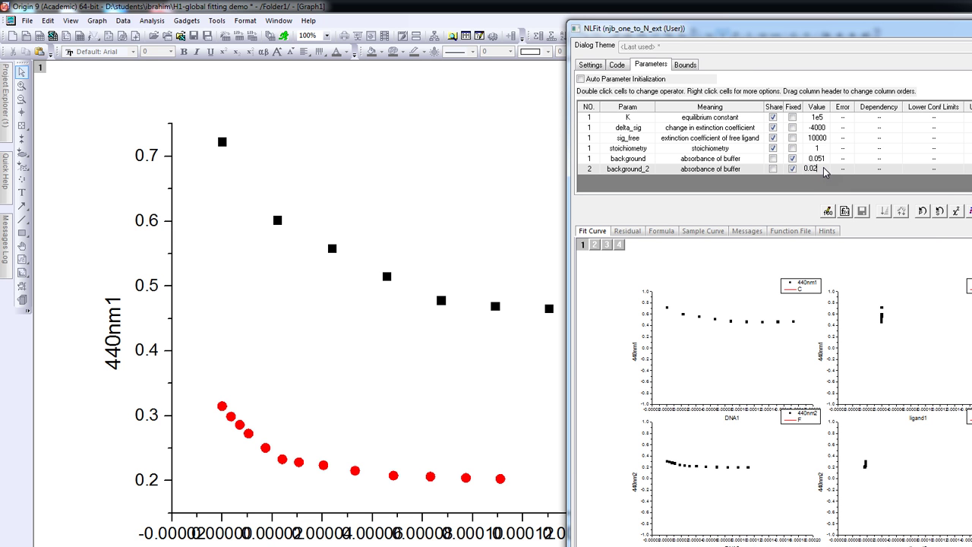
type("6")
left_click(827, 160)
left_click(956, 213)
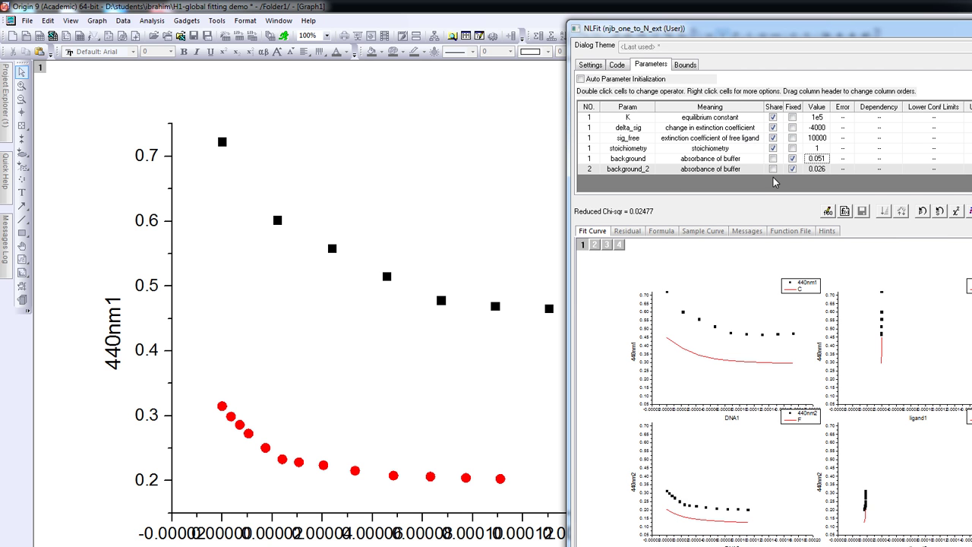
Change the initial value of sig_free to 20000 and recalculate the chi-square
left_click(810, 140)
left_click(810, 143)
left_click(956, 209)
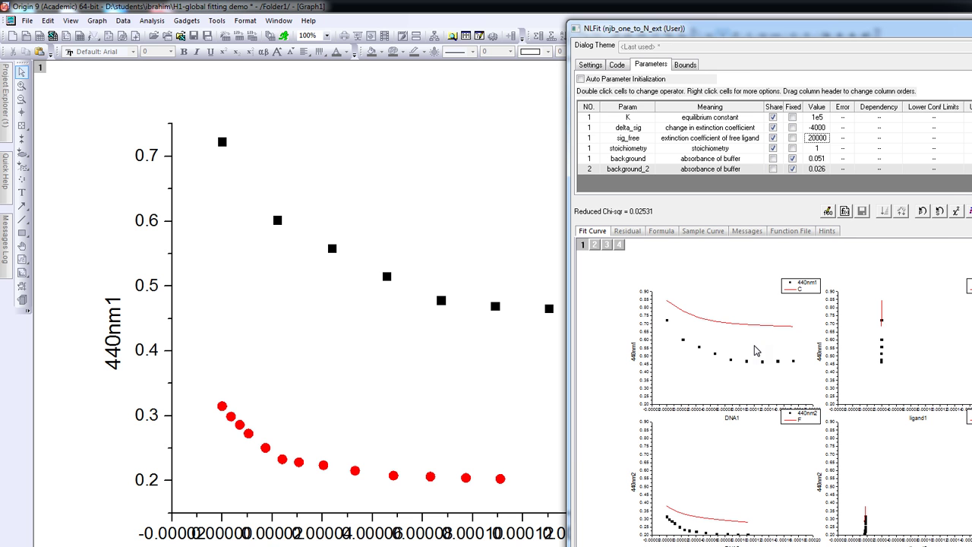
Change the initial value of delta_sig to -10000 and recalculate the chi-square
left_click(812, 127)
left_click(811, 128)
type("0")
left_click(956, 211)
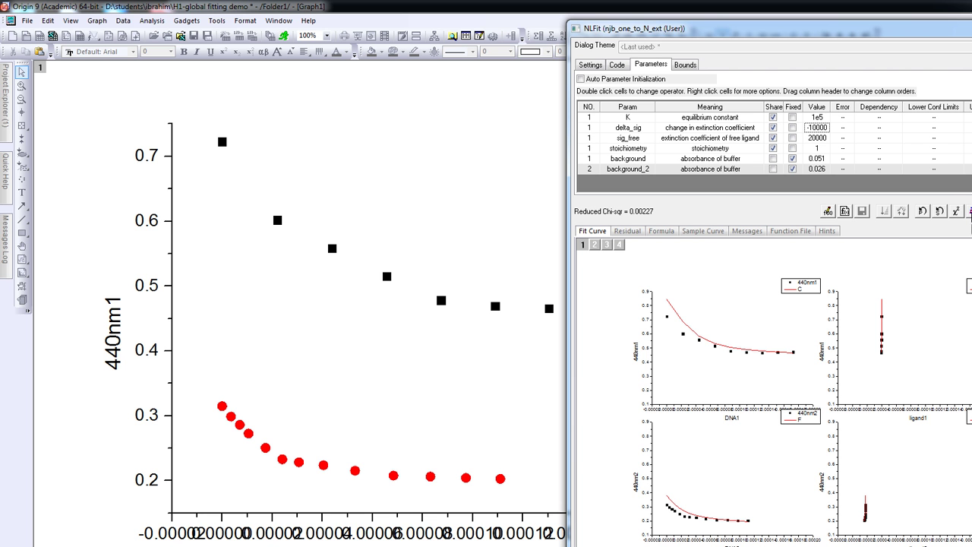
Run the global fit until it converges, finish the fitting and switch to the report sheet
left_click(968, 212)
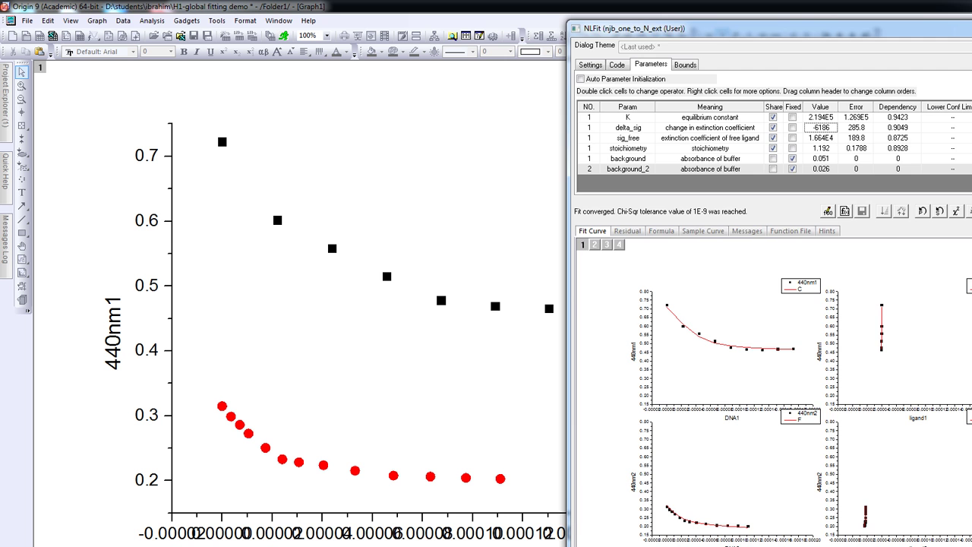
key("Escape")
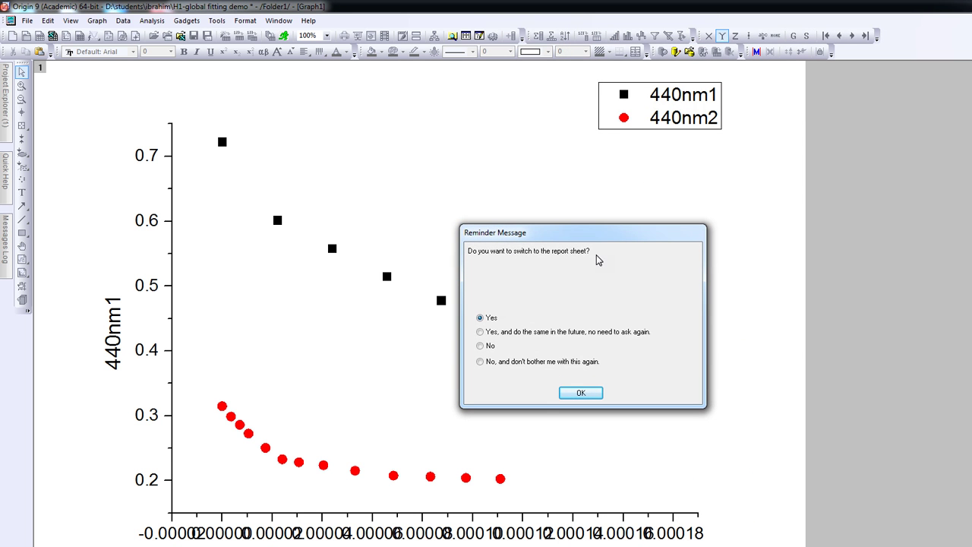
left_click(579, 395)
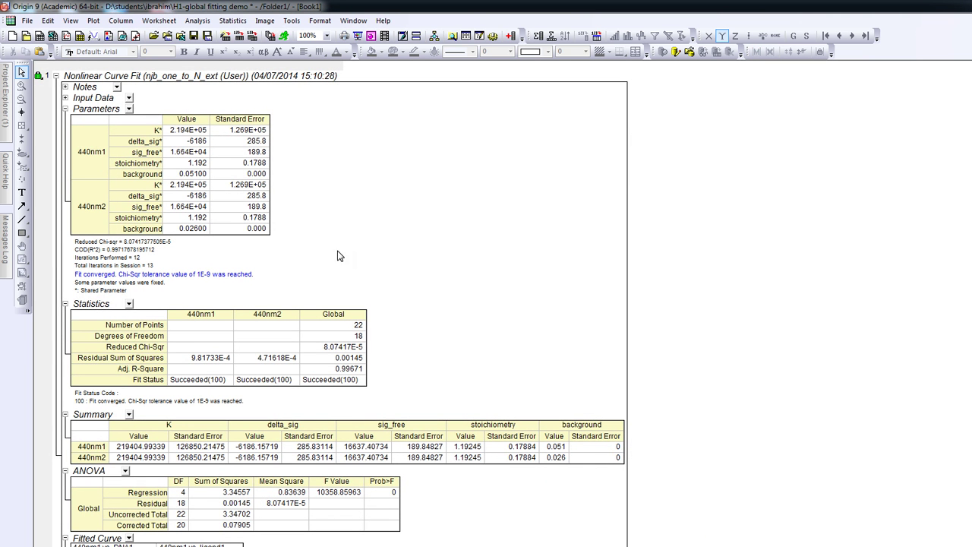
Review the parameters, statistics, fitted curves and residuals in the fit report, and open the sheet with the fitted curve data
scroll(401, 365, "down", 3)
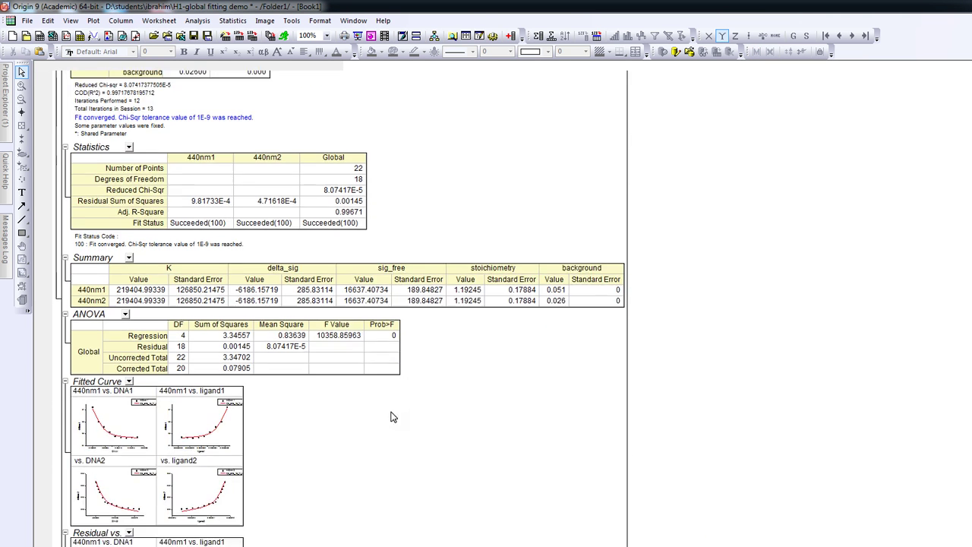
scroll(391, 418, "down", 2)
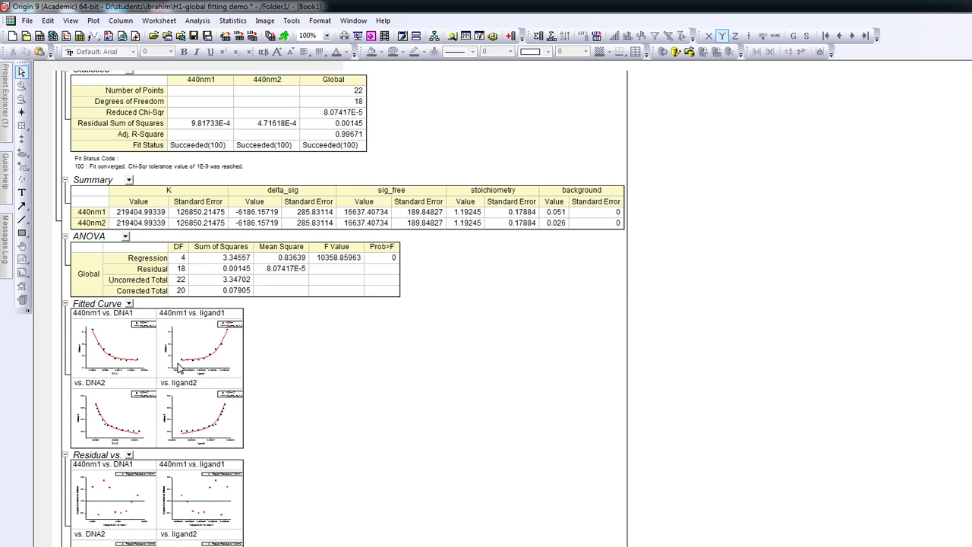
scroll(312, 394, "down", 1)
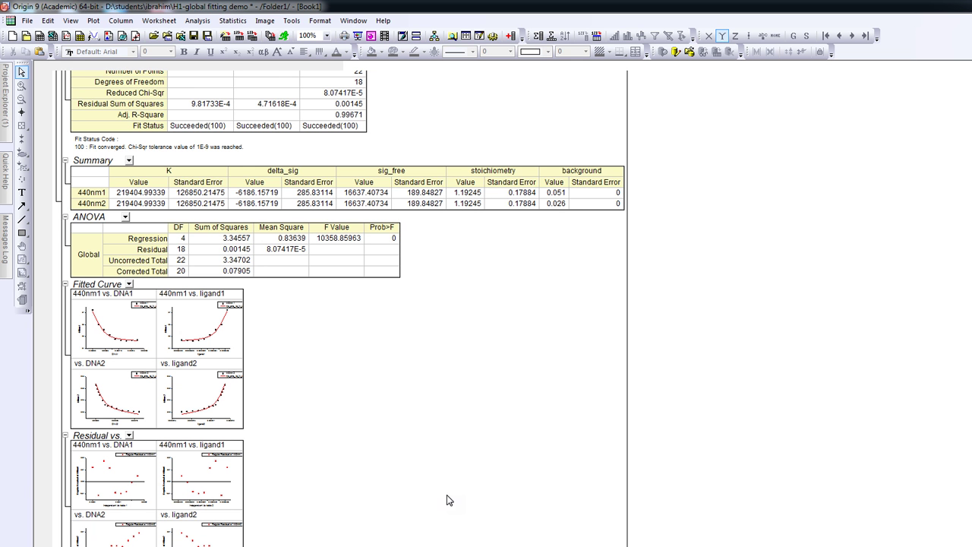
scroll(436, 490, "up", 3)
scroll(432, 489, "up", 5)
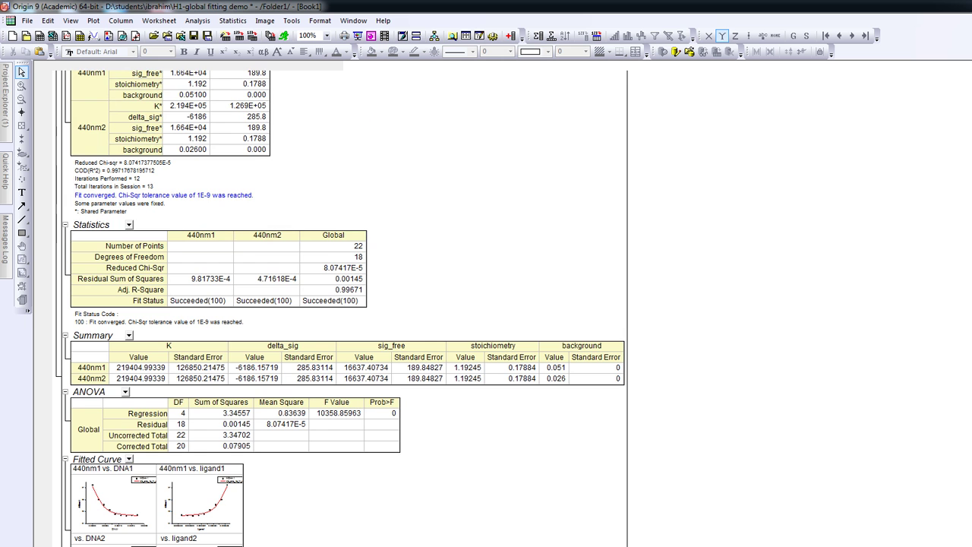
key("ctrl+Page_Down")
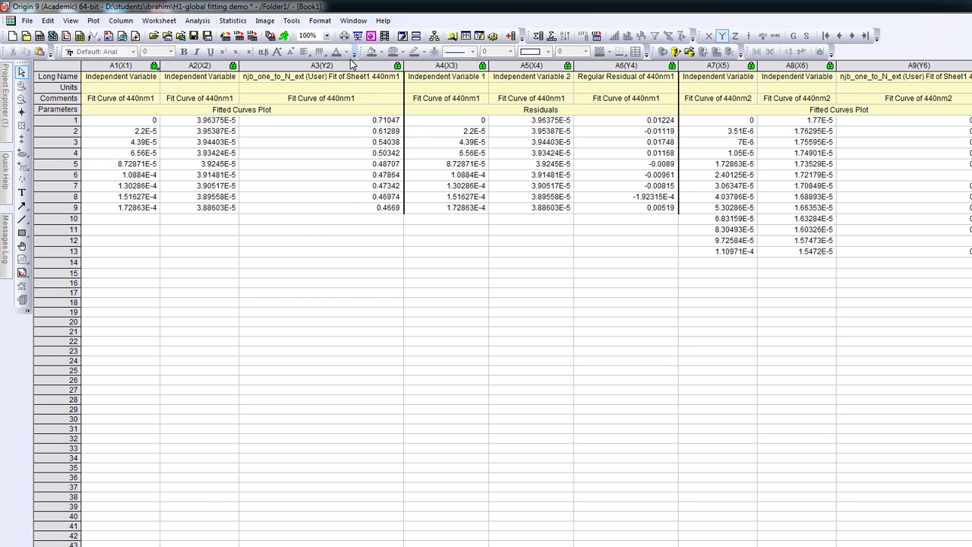
Compare Graph1 and the column designations of the original data sheet in Book1 with the fitted curve sheet
left_click(353, 20)
left_click(366, 224)
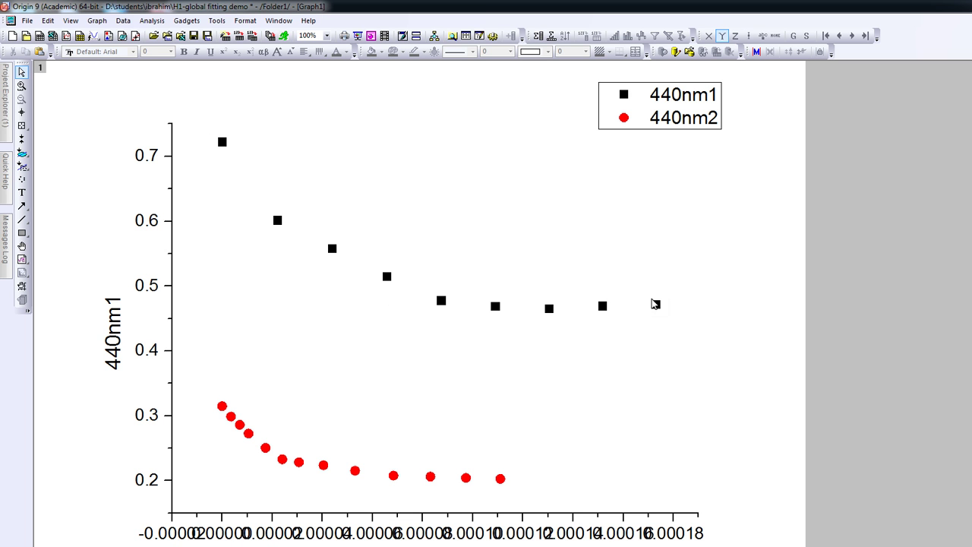
left_click(279, 21)
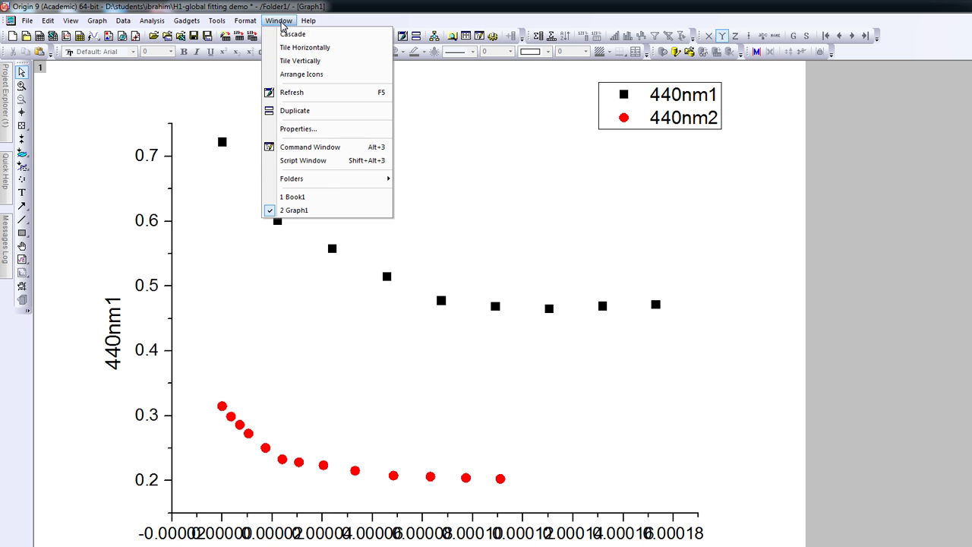
left_click(292, 196)
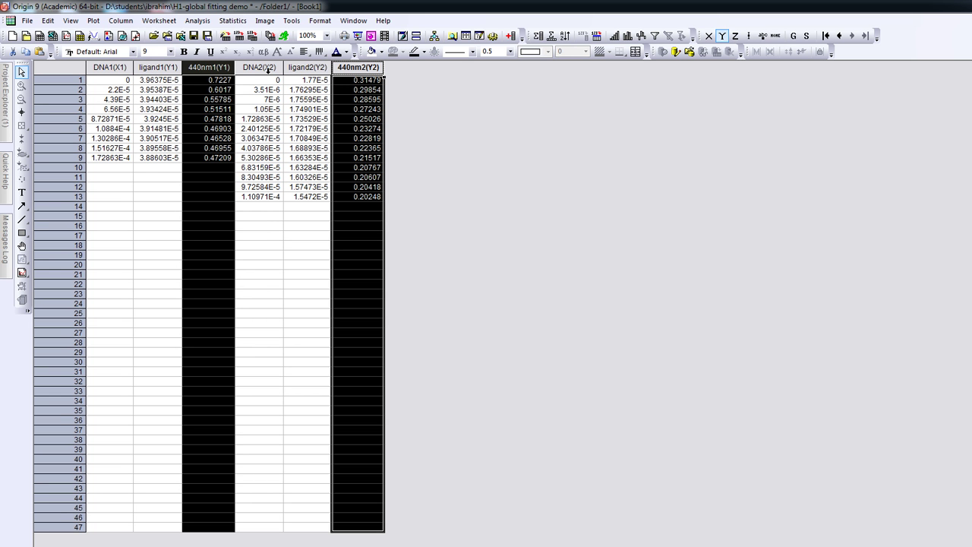
left_click(353, 20)
left_click(384, 225)
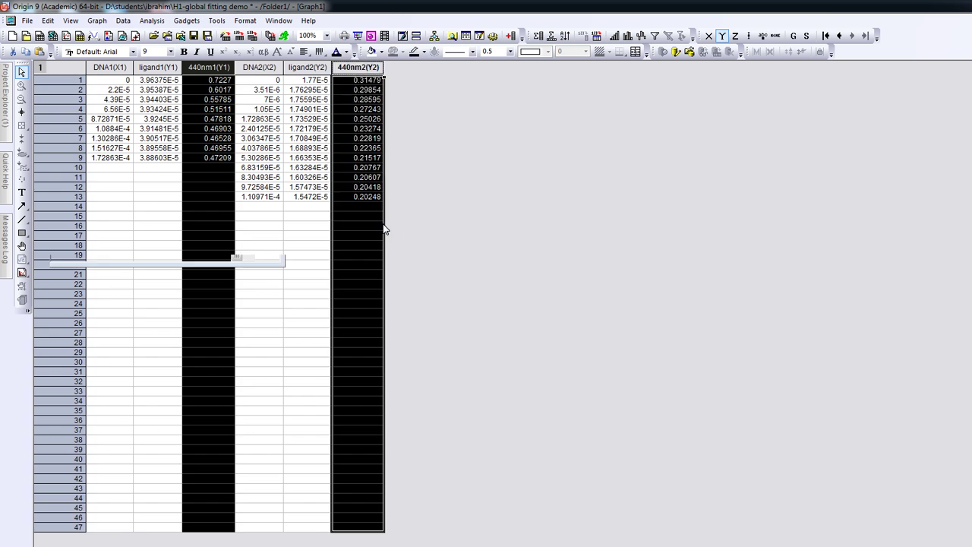
left_click(278, 21)
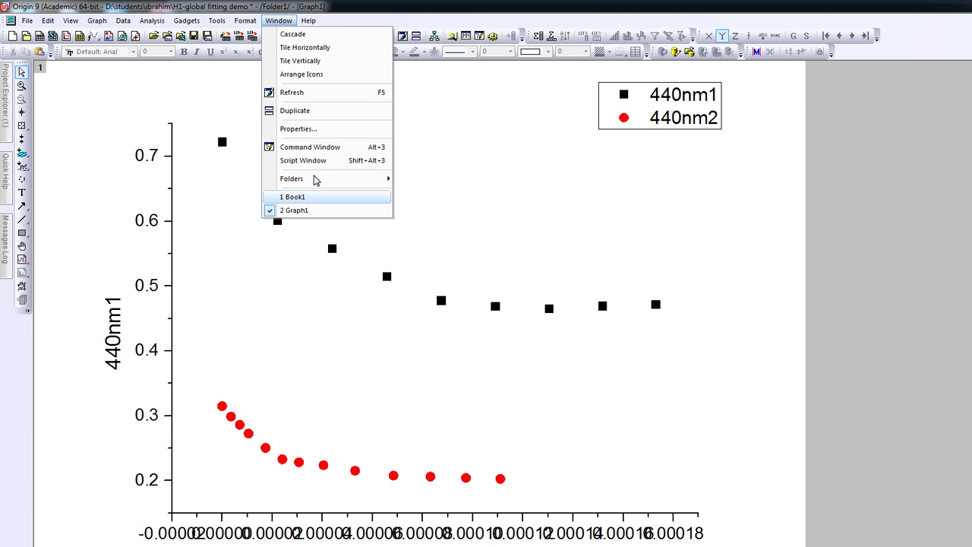
left_click(314, 197)
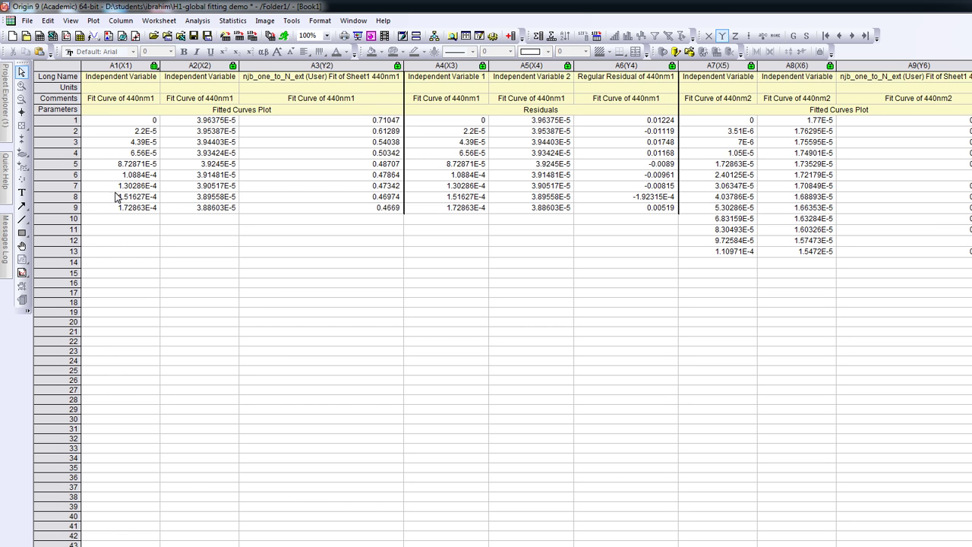
Change the plot designation of column A2, the second independent variable for 440nm1, from X to Y
left_click(199, 66)
double_click(199, 65)
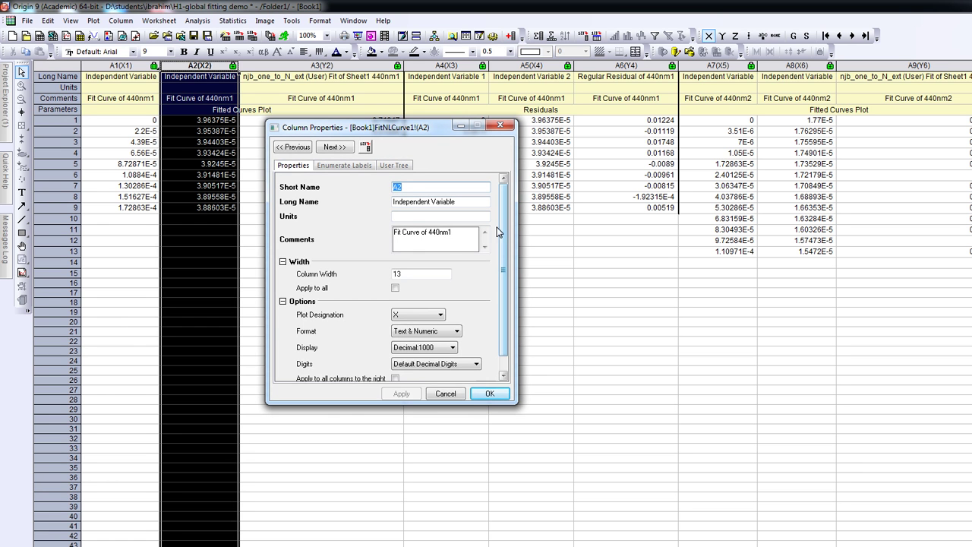
left_click(439, 314)
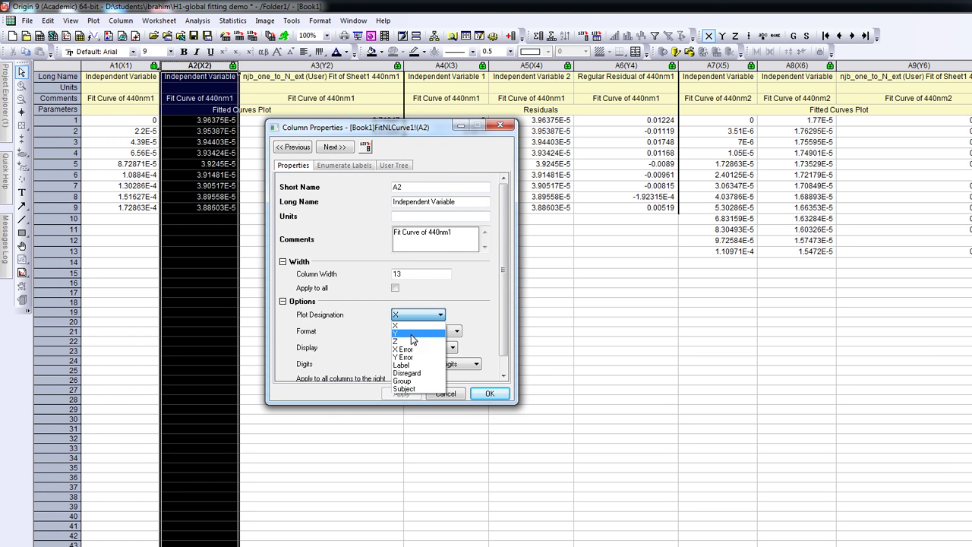
left_click(395, 332)
left_click(490, 394)
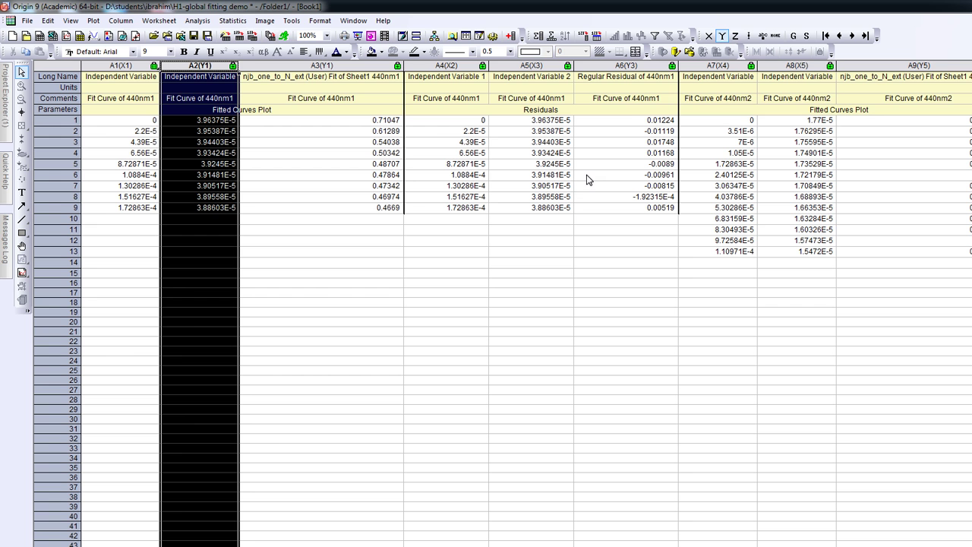
Change the plot designation of column A8, the second independent variable for 440nm2, to Y
double_click(798, 66)
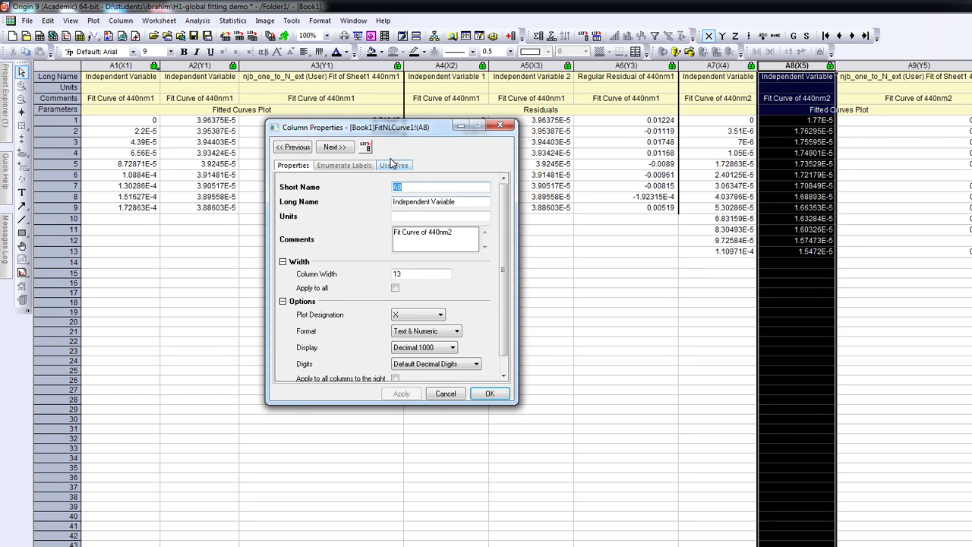
left_click(441, 315)
left_click(406, 333)
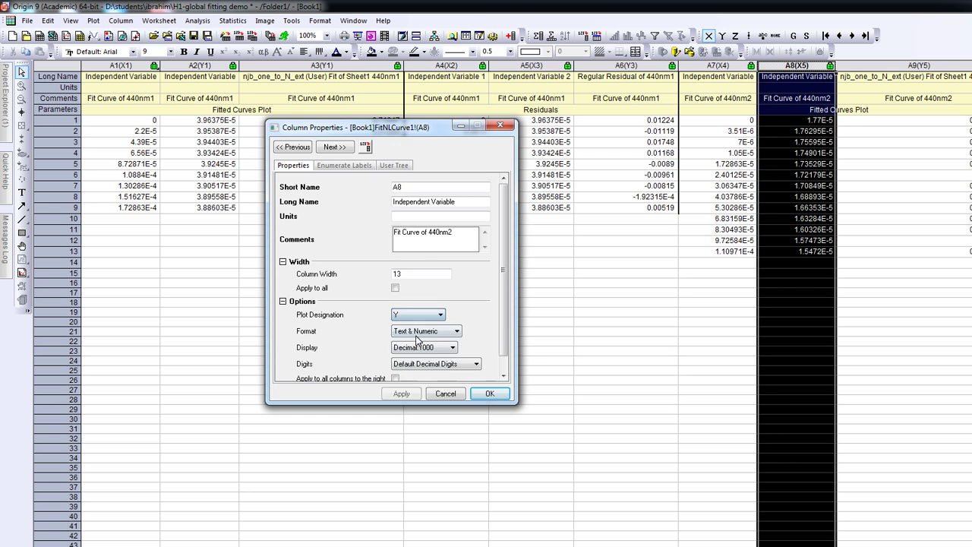
left_click(490, 393)
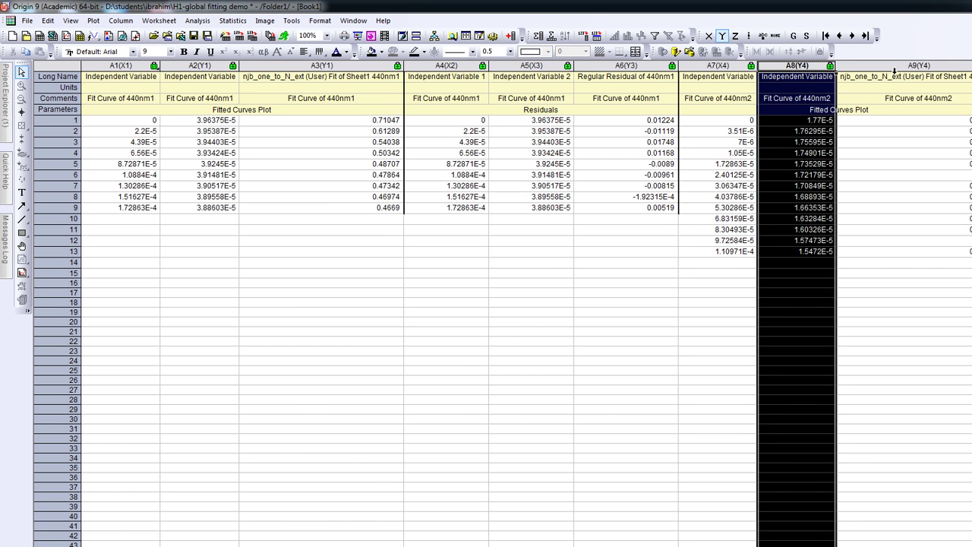
Identify the fitted curve columns A9 for 440nm2 and A3 for 440nm1, and return to Graph1
left_click(866, 65)
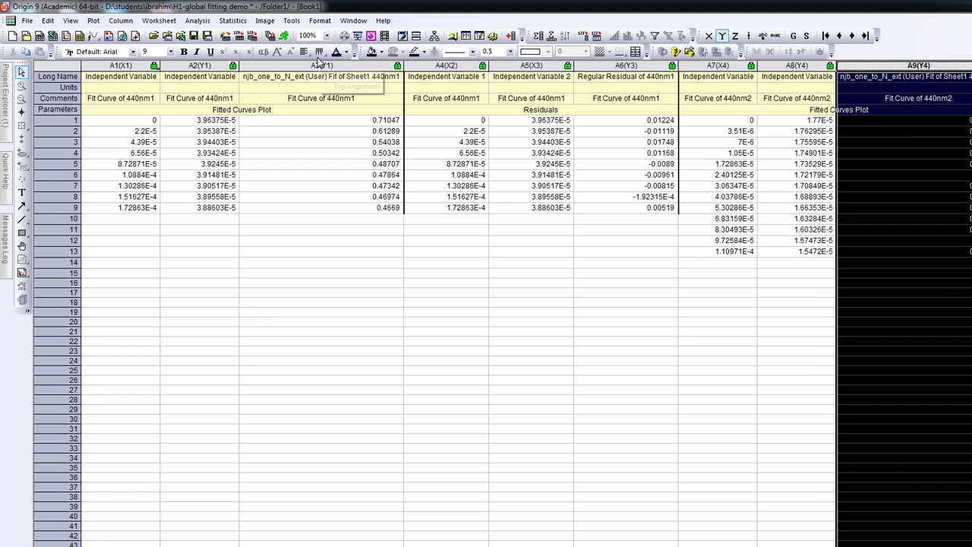
left_click(315, 65)
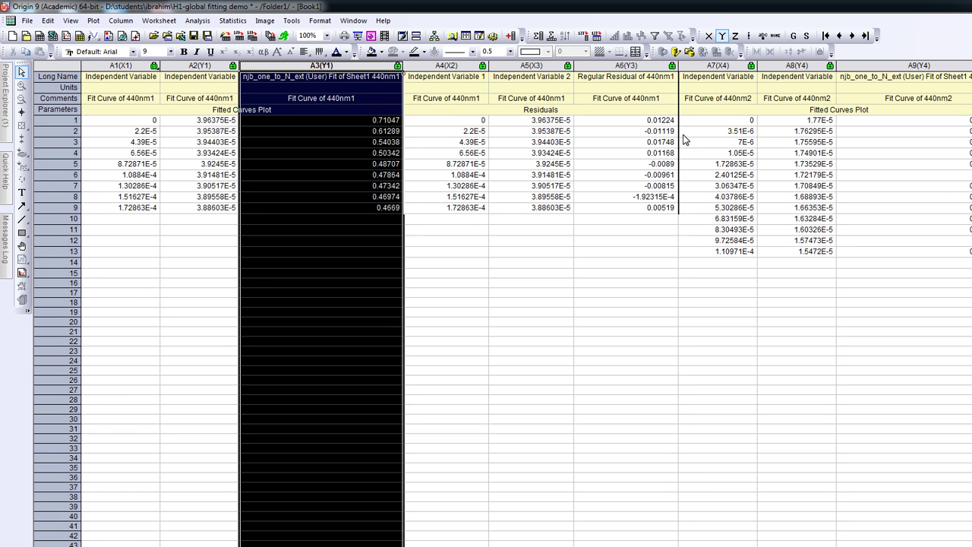
left_click(353, 21)
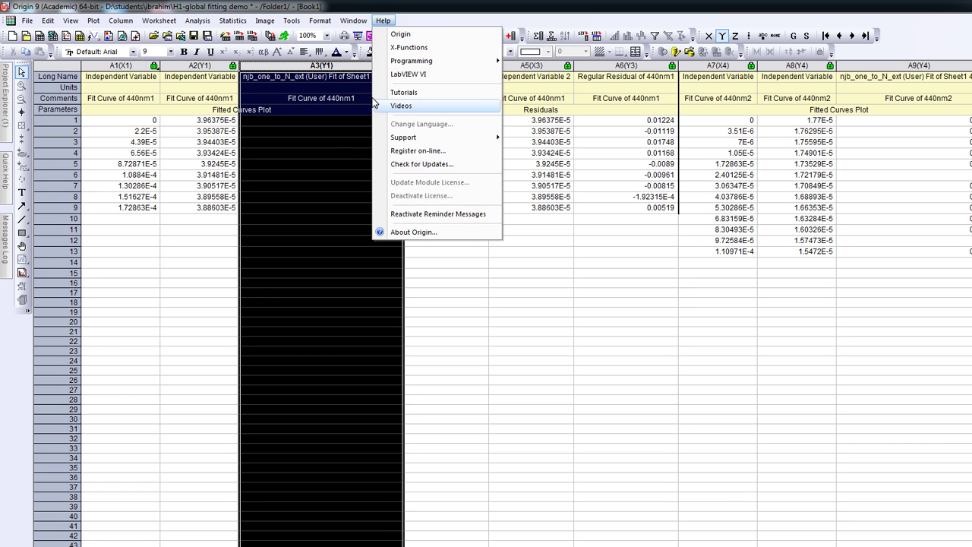
left_click(371, 224)
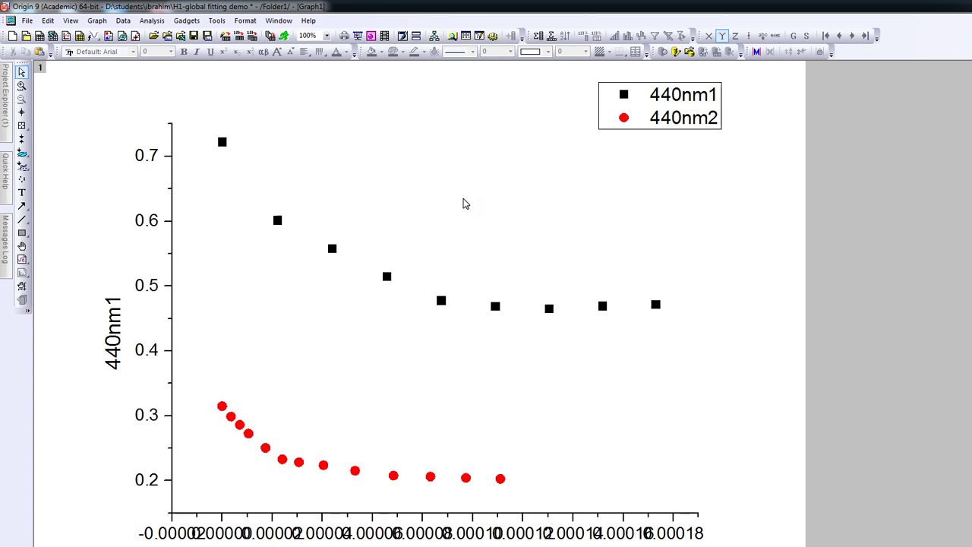
Add the njb_one_to_N_ext fit columns A3 and A9 to the contents of Graph1's Layer1
double_click(41, 69)
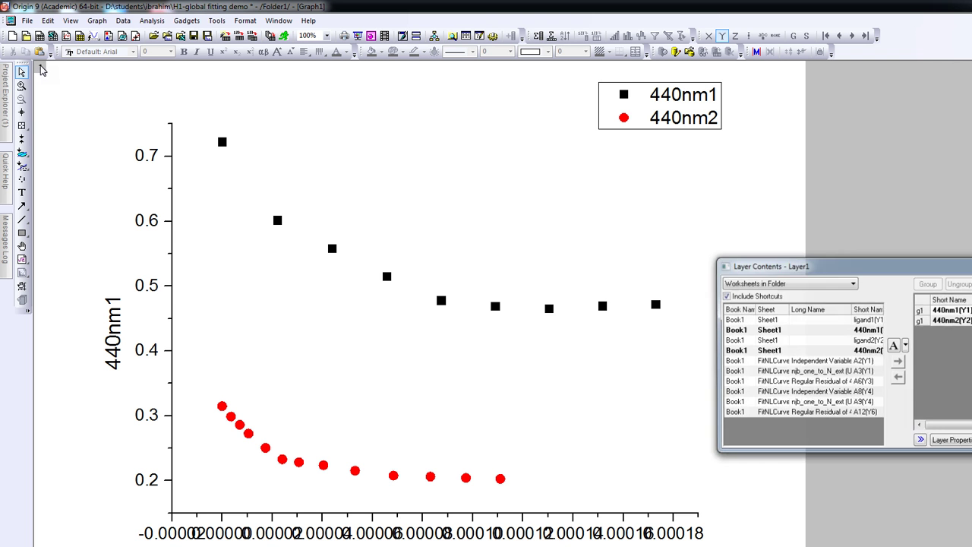
left_click_drag(880, 271, 856, 186)
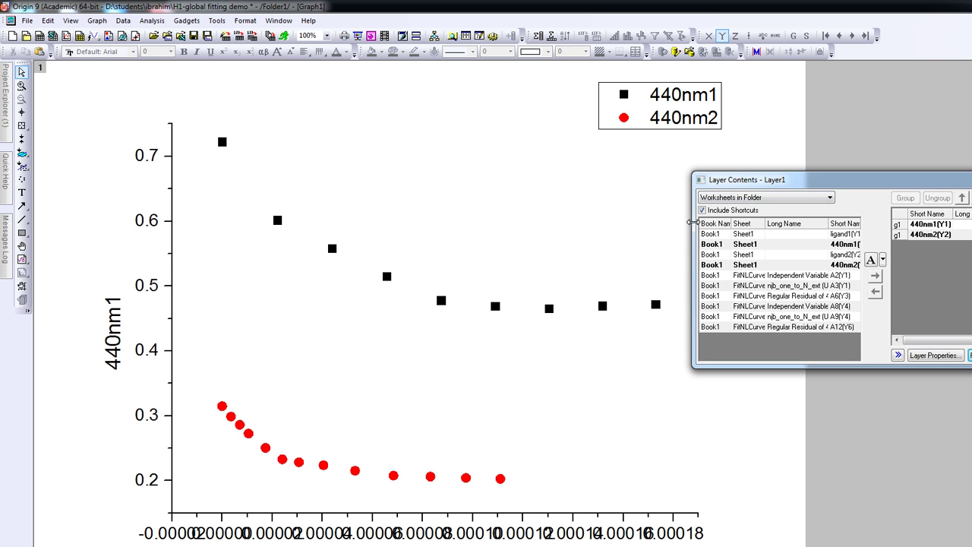
left_click_drag(692, 221, 482, 221)
left_click_drag(616, 223, 685, 224)
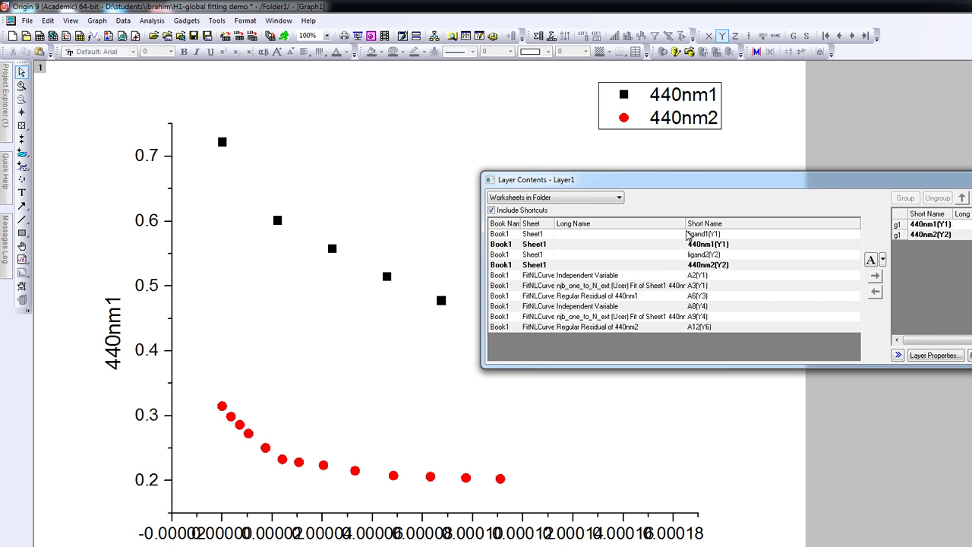
left_click(583, 287)
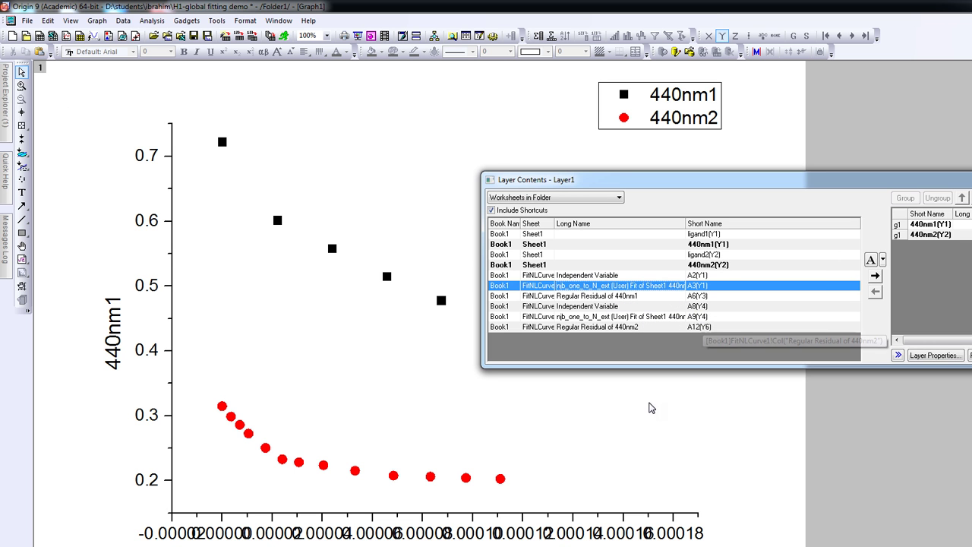
left_click(594, 316, "ctrl")
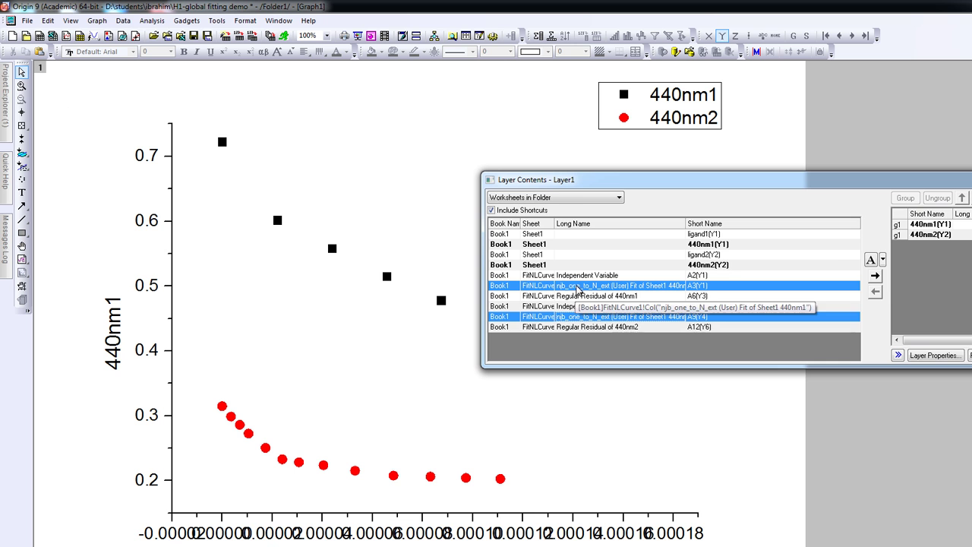
left_click(875, 278)
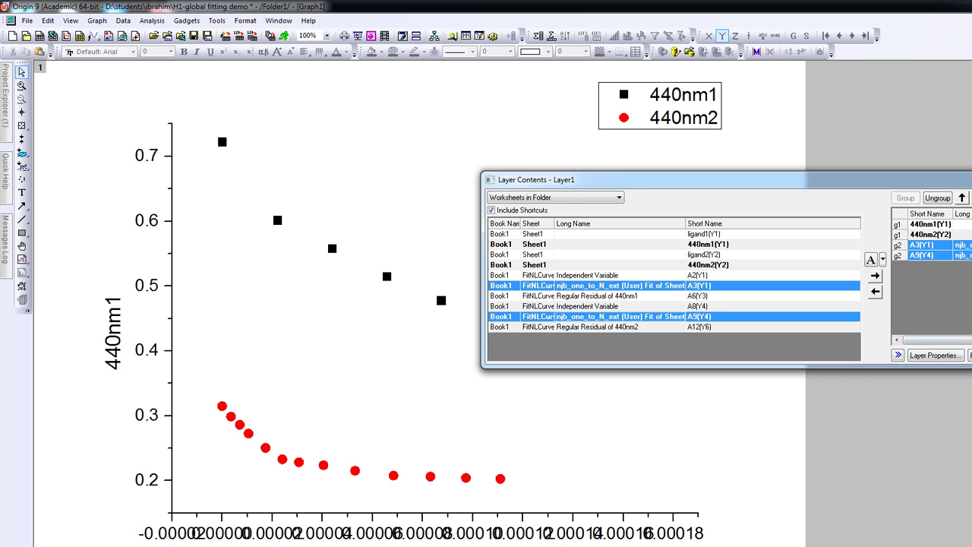
Ungroup the two fitted curve plots and the 440nm1 and 440nm2 data plots, and apply the changes to the layer
left_click_drag(926, 182, 856, 179)
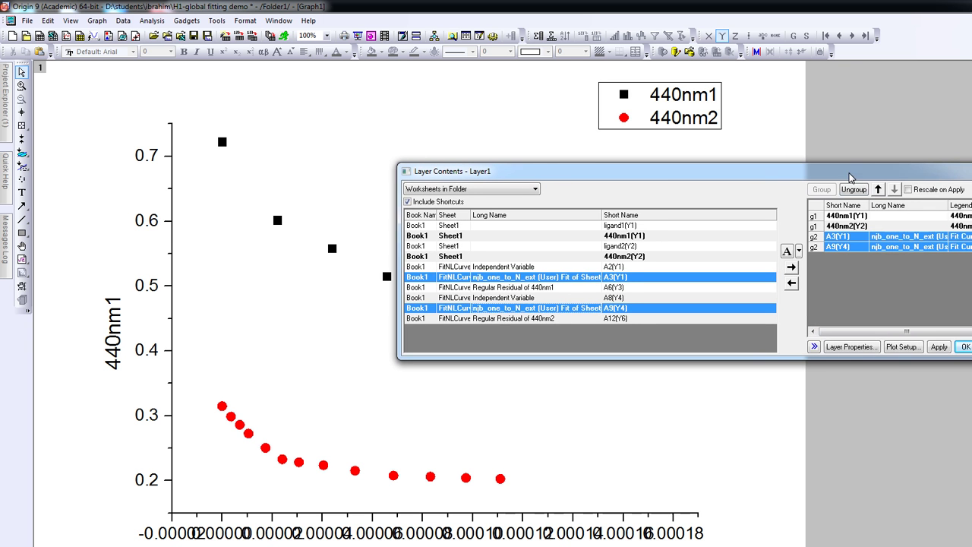
left_click(852, 191)
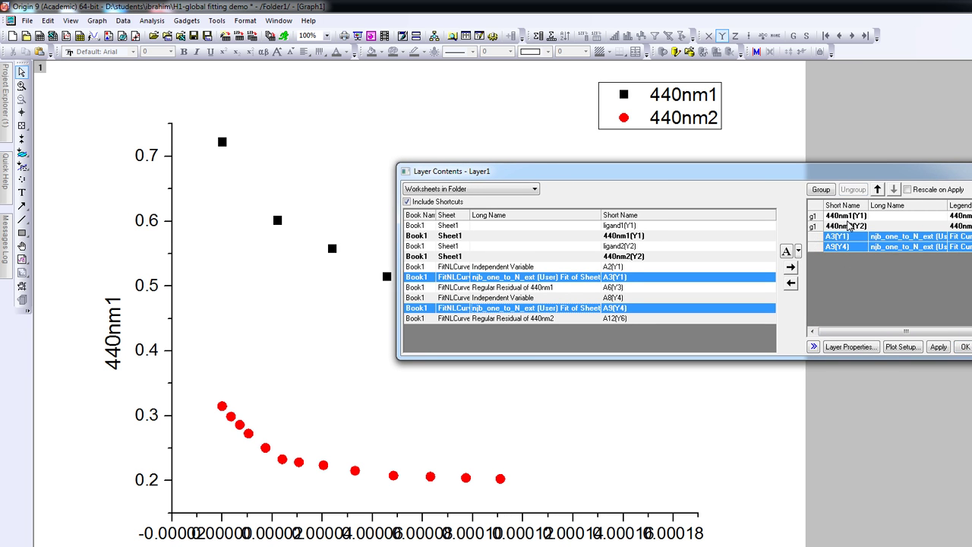
left_click(847, 222)
left_click(851, 192)
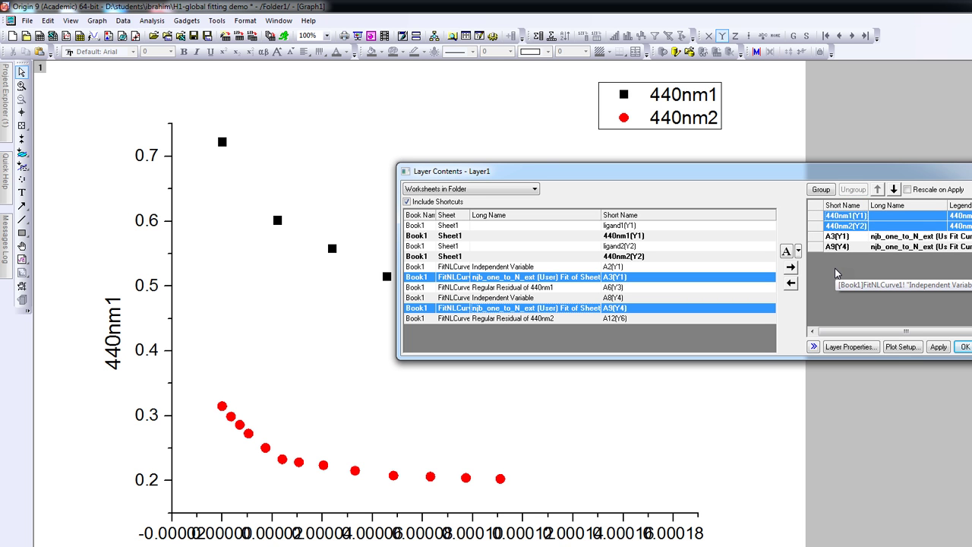
left_click_drag(750, 175, 822, 100)
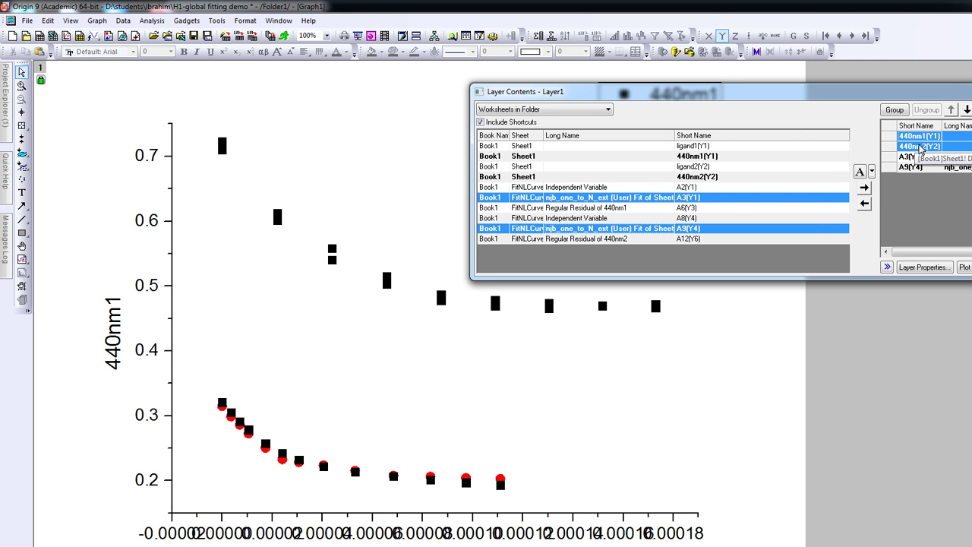
In the layer's plot details, change the 440nm1 data symbols to solid circles coloured blue
left_click(915, 267)
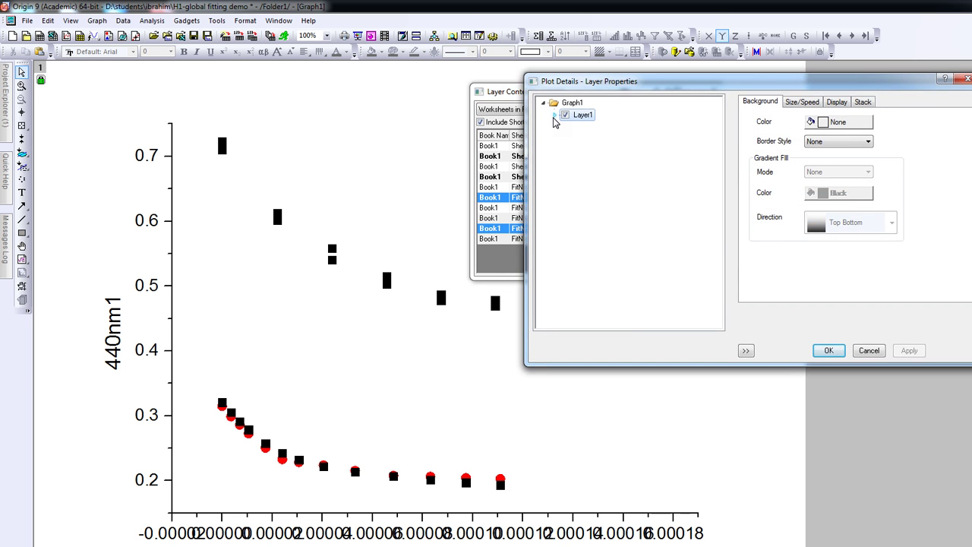
left_click(555, 116)
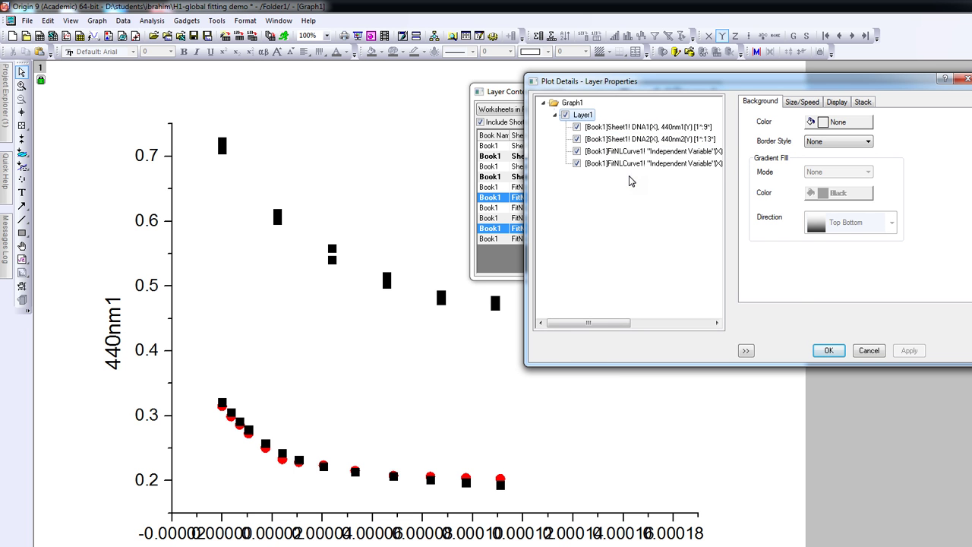
left_click(637, 127)
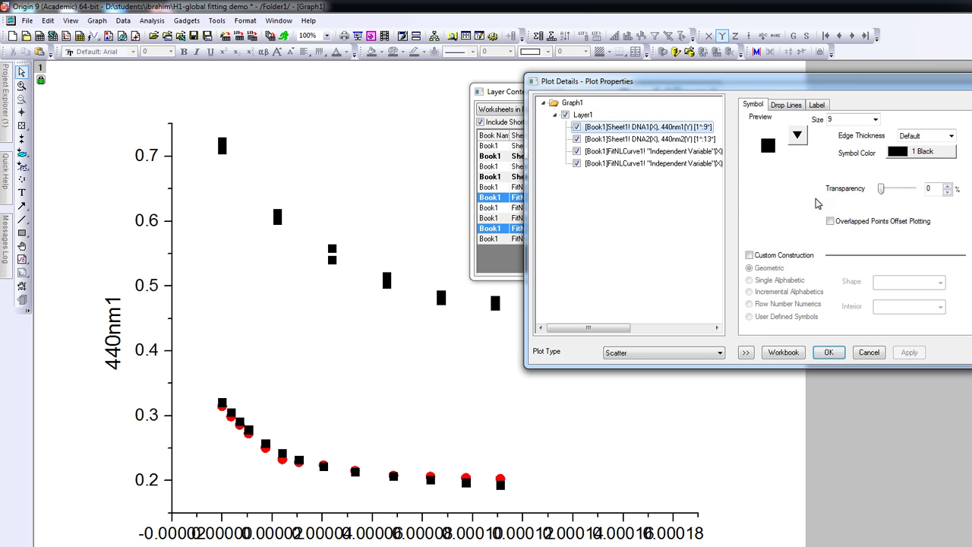
left_click(797, 135)
left_click(727, 169)
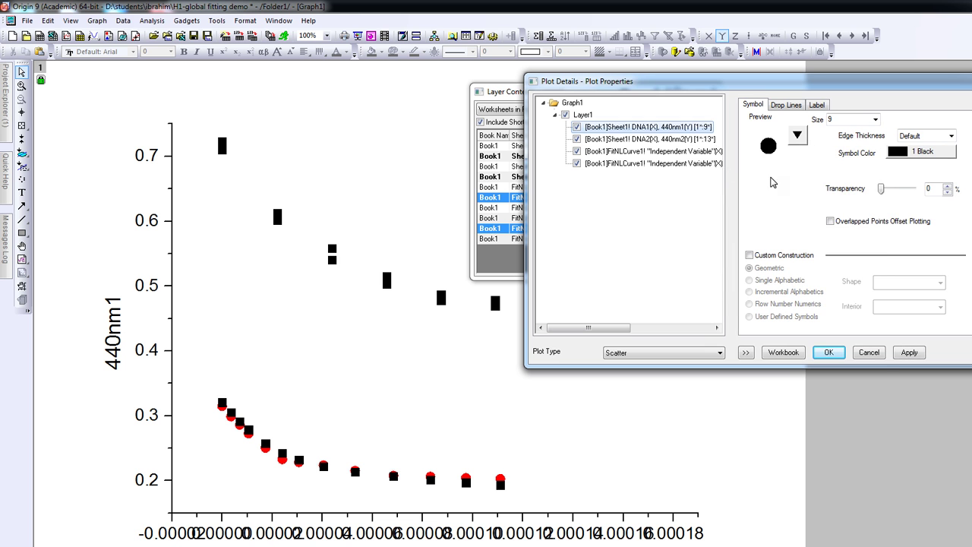
left_click(917, 154)
mouse_move(934, 175)
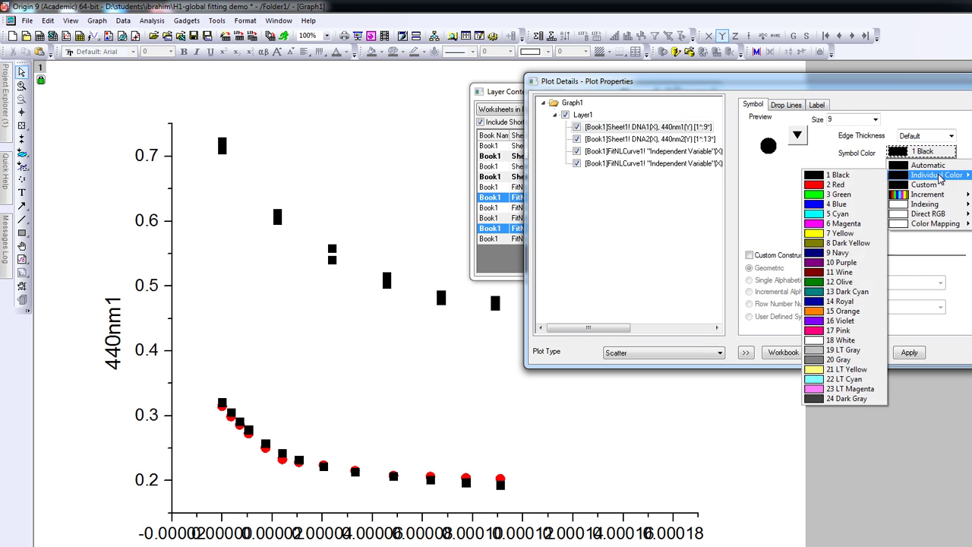
left_click(838, 205)
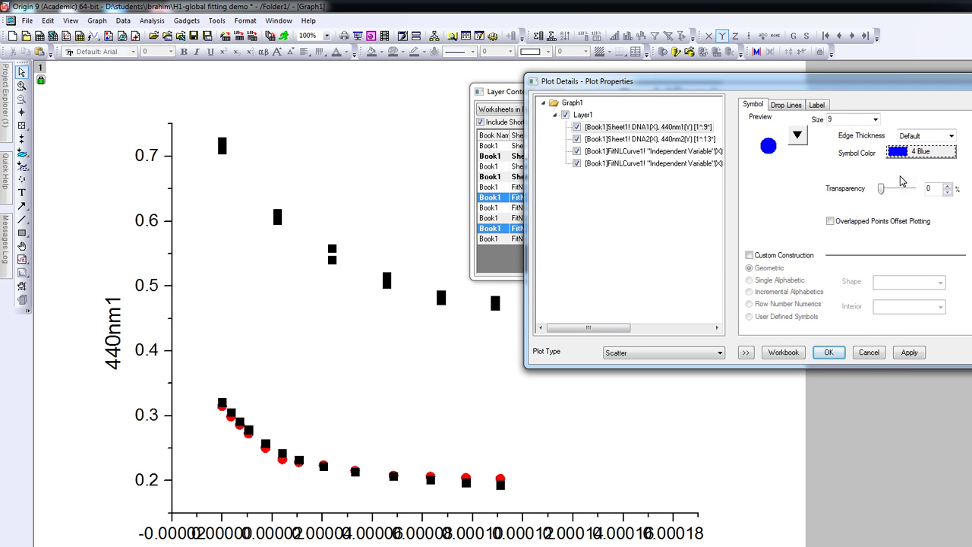
left_click(638, 144)
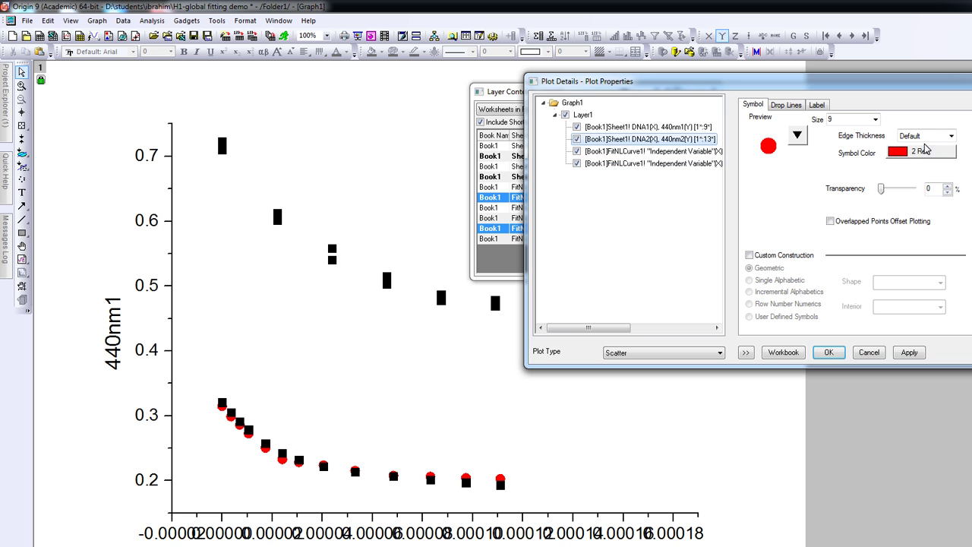
left_click(664, 128)
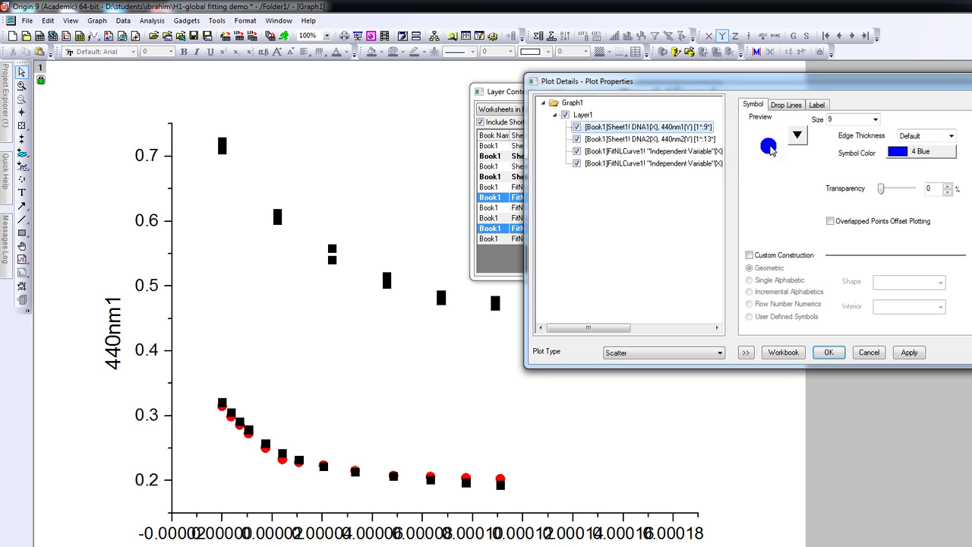
Change the plot type of both FitNLCurve1 plots from Scatter to Line and apply it to the graph
left_click(622, 152)
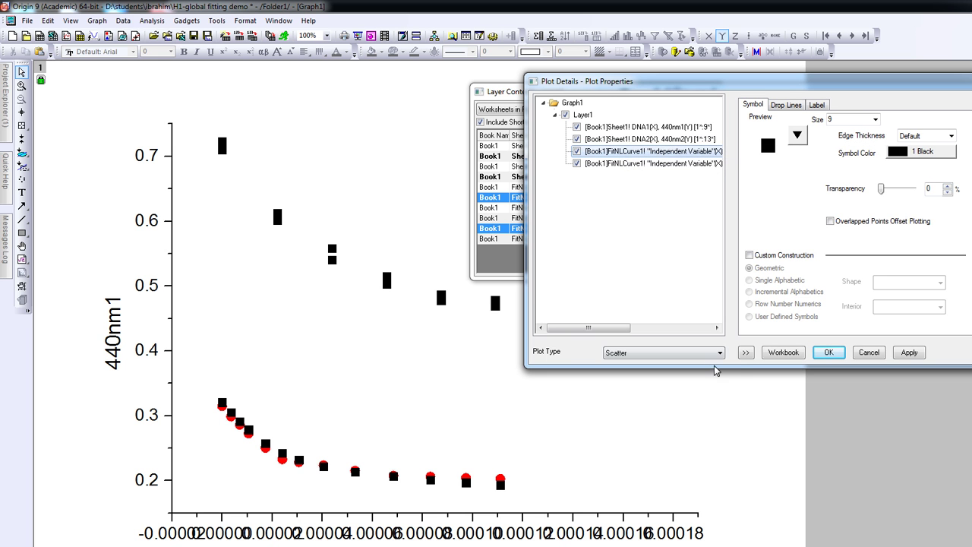
left_click(722, 353)
left_click(638, 368)
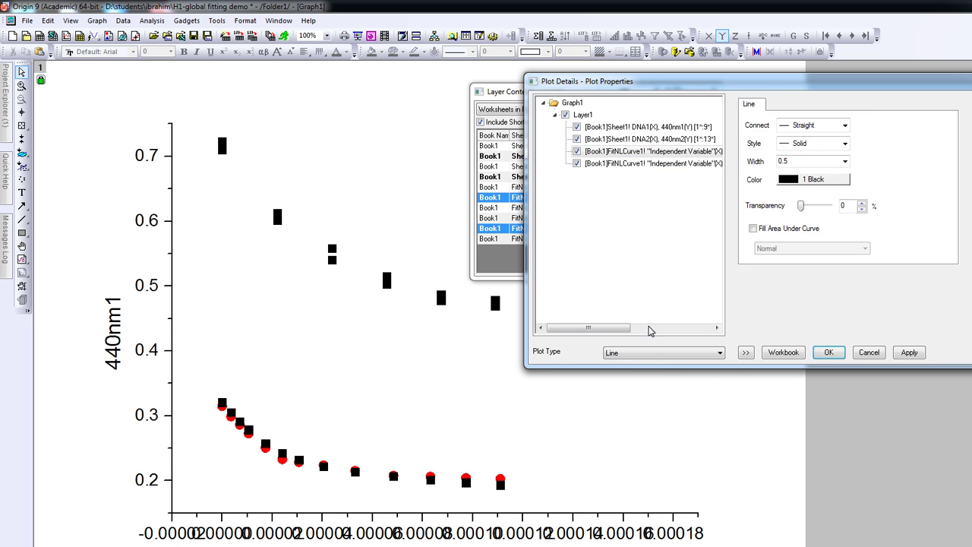
left_click(637, 163)
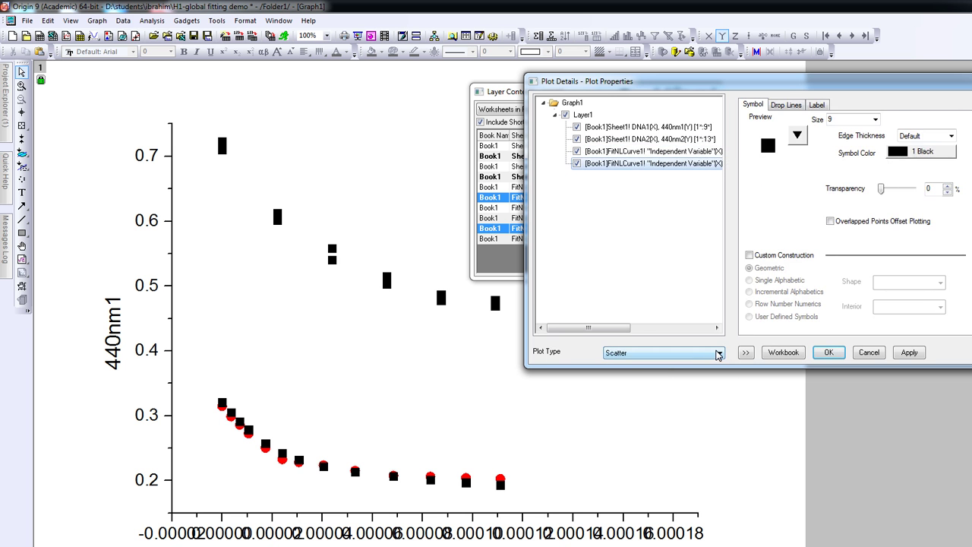
left_click(719, 354)
left_click(647, 369)
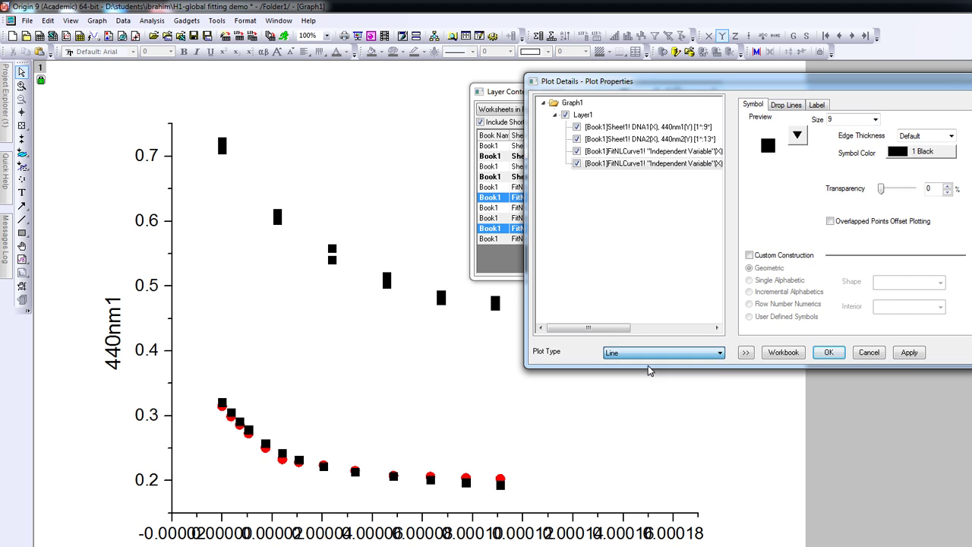
left_click(908, 353)
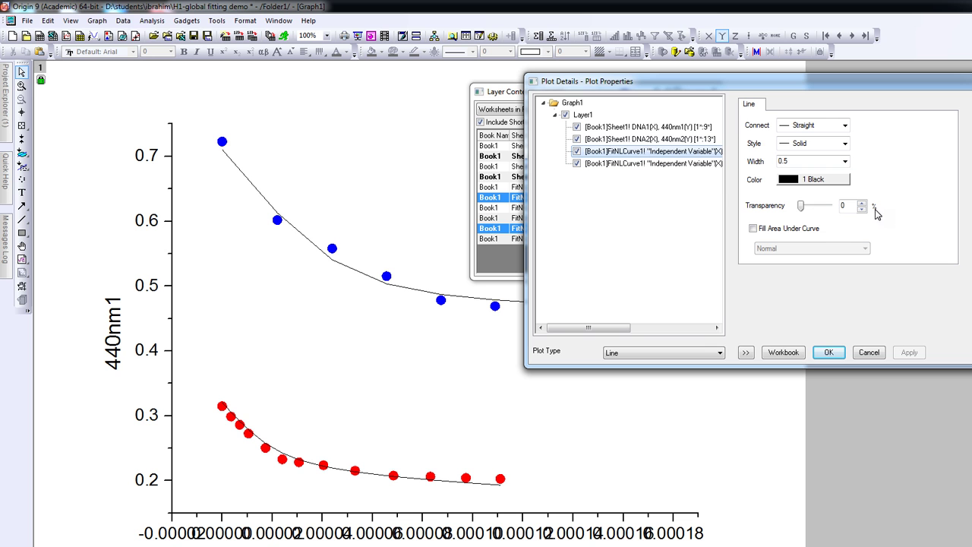
Set the line width of both fitted curves to 3
left_click(844, 160)
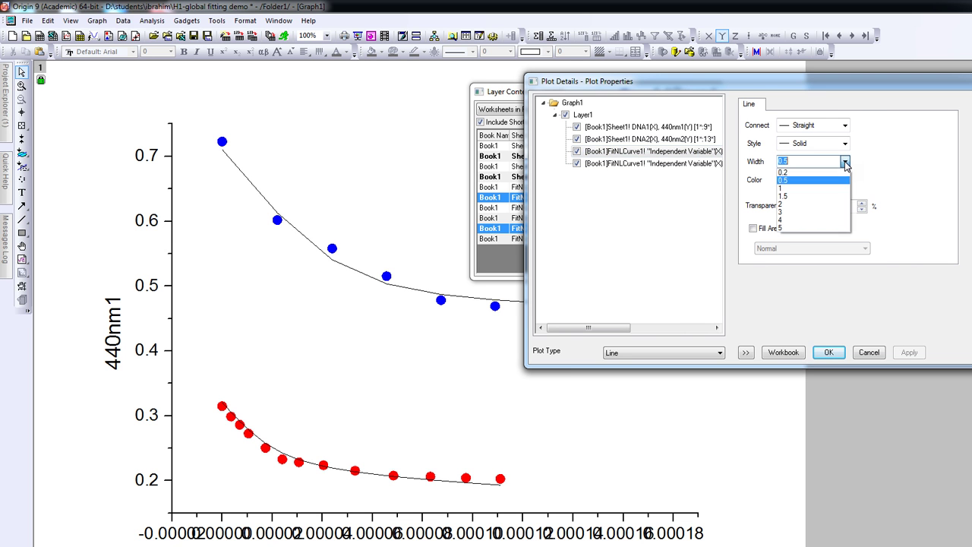
left_click(825, 212)
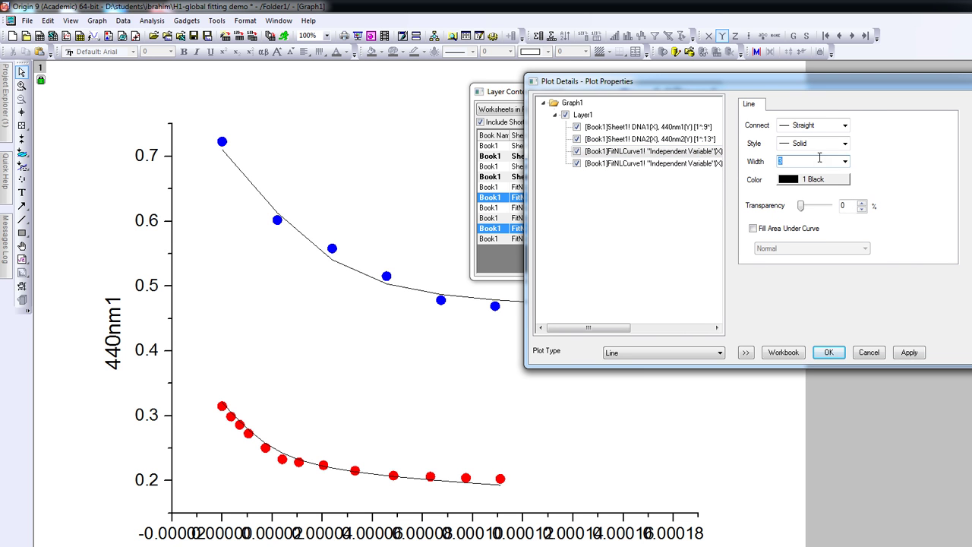
left_click(845, 161)
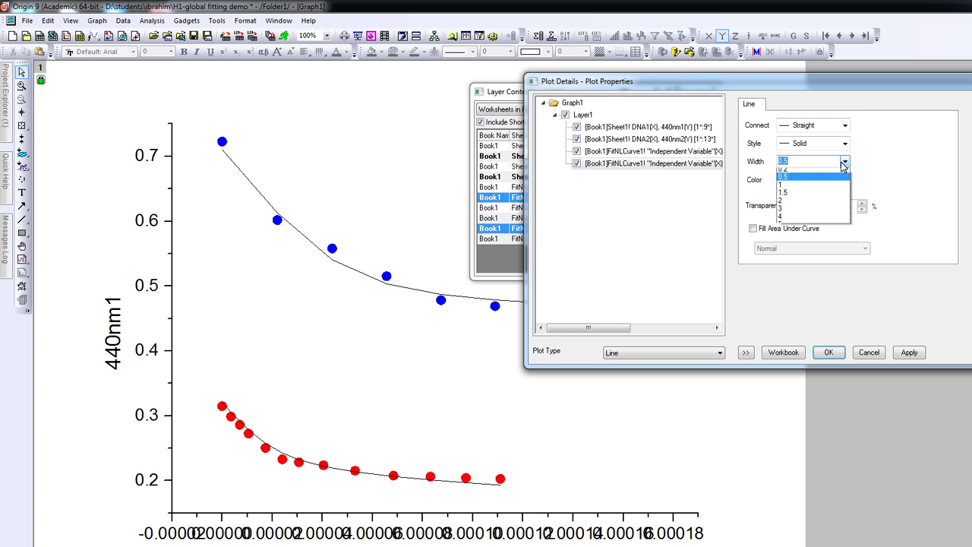
left_click(796, 213)
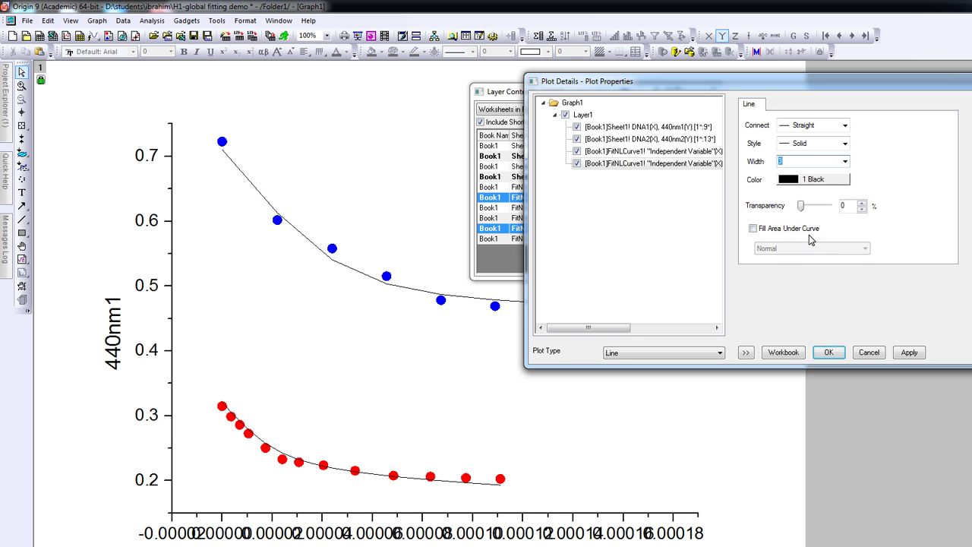
Colour the 440nm1 fitted curve blue and the 440nm2 fitted curve red, and apply the formatting
left_click(681, 155)
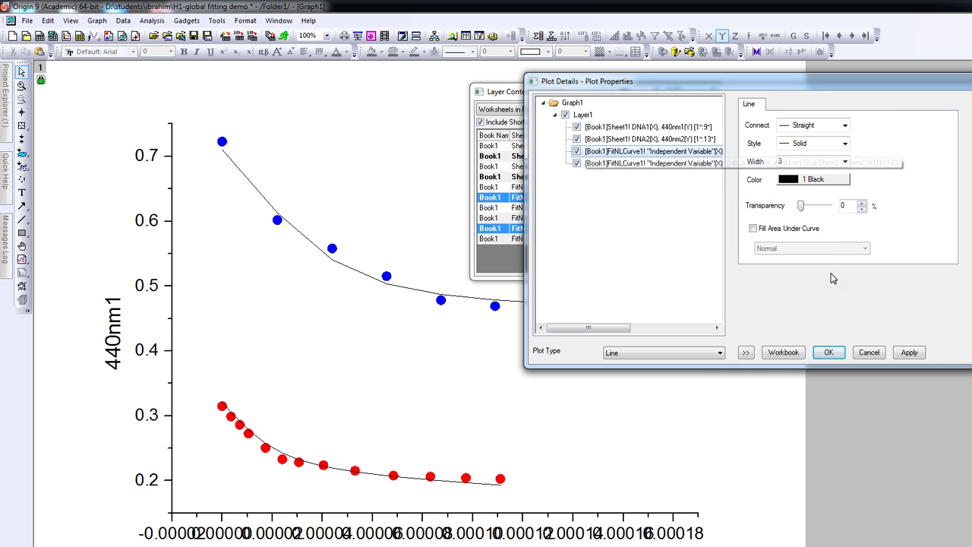
left_click(826, 179)
mouse_move(828, 192)
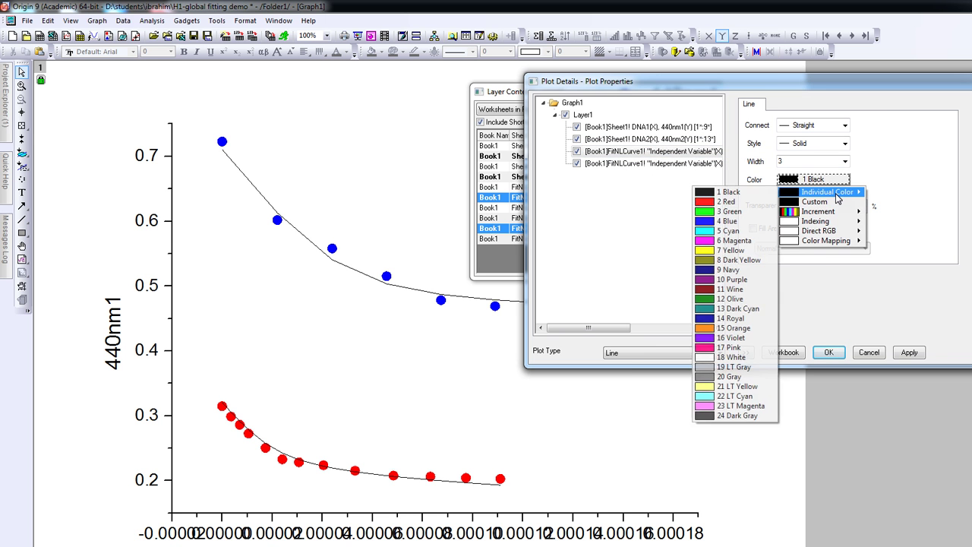
left_click(703, 220)
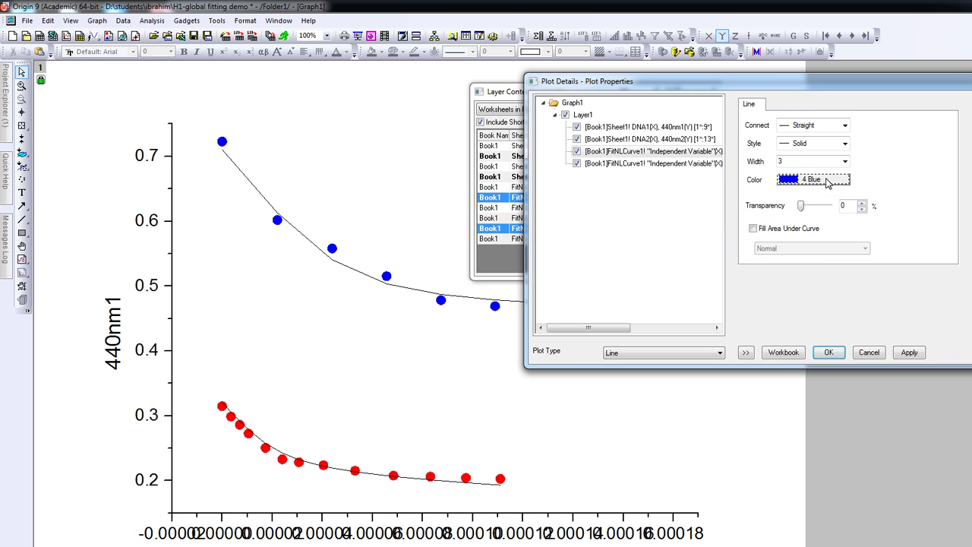
left_click(692, 163)
left_click(839, 180)
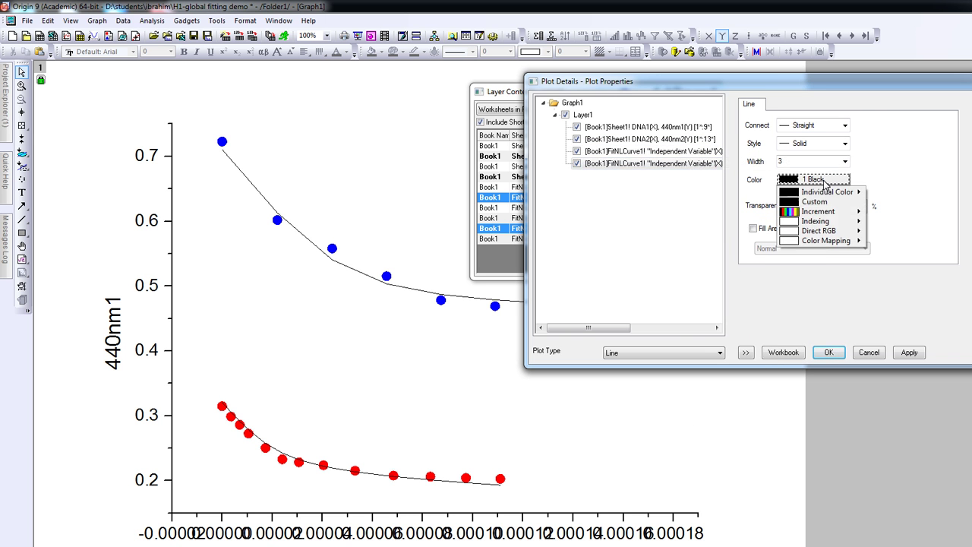
mouse_move(826, 195)
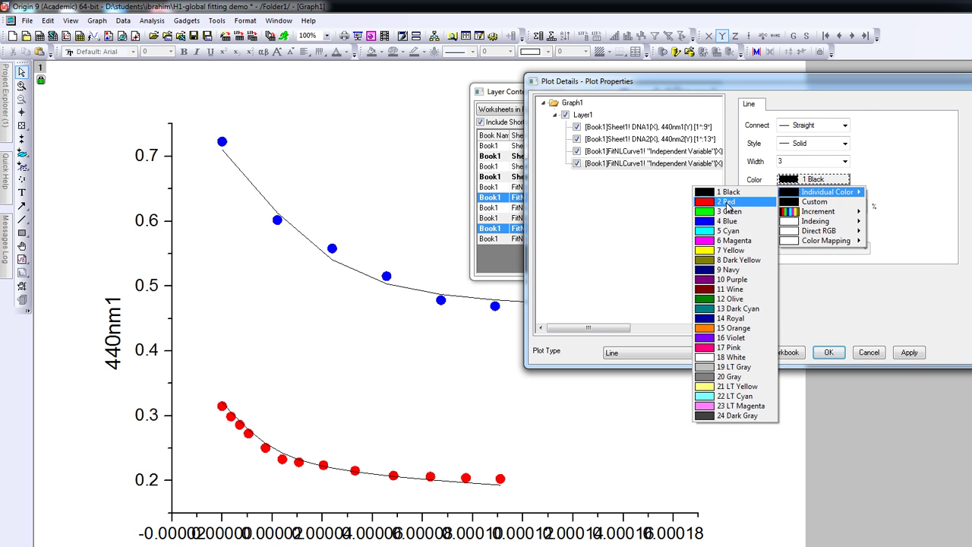
left_click(725, 202)
left_click(909, 352)
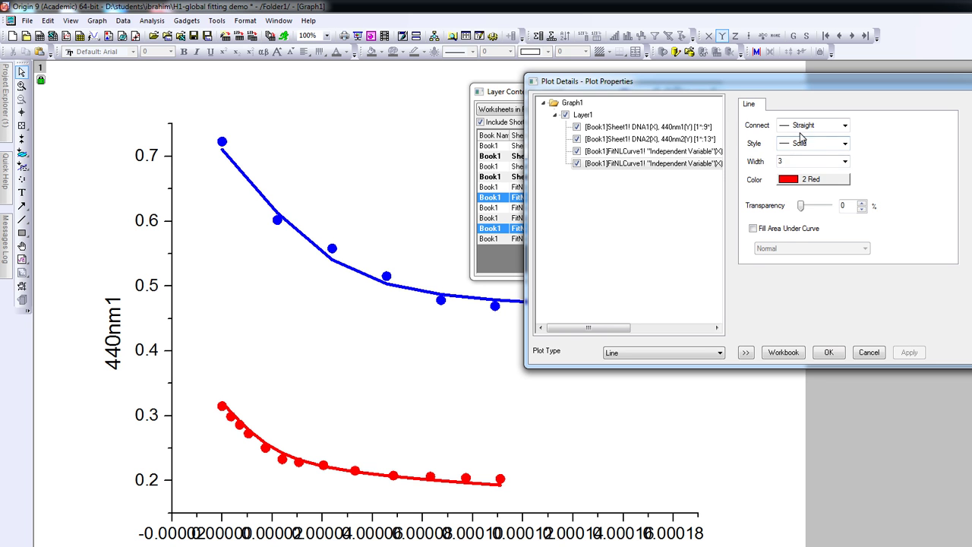
Set the line connection of the red 440nm2 fitted curve to B-Spline and apply it
left_click(843, 126)
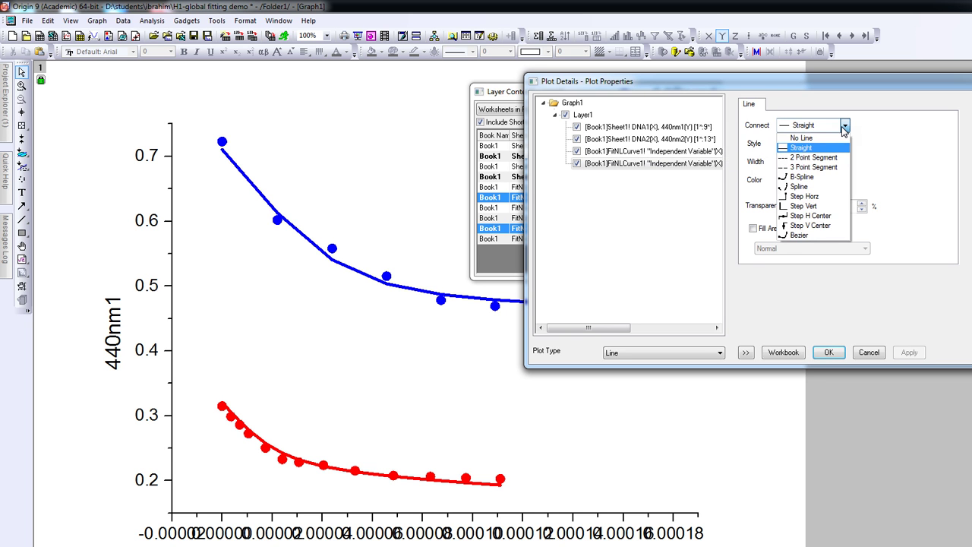
left_click(807, 180)
left_click(909, 353)
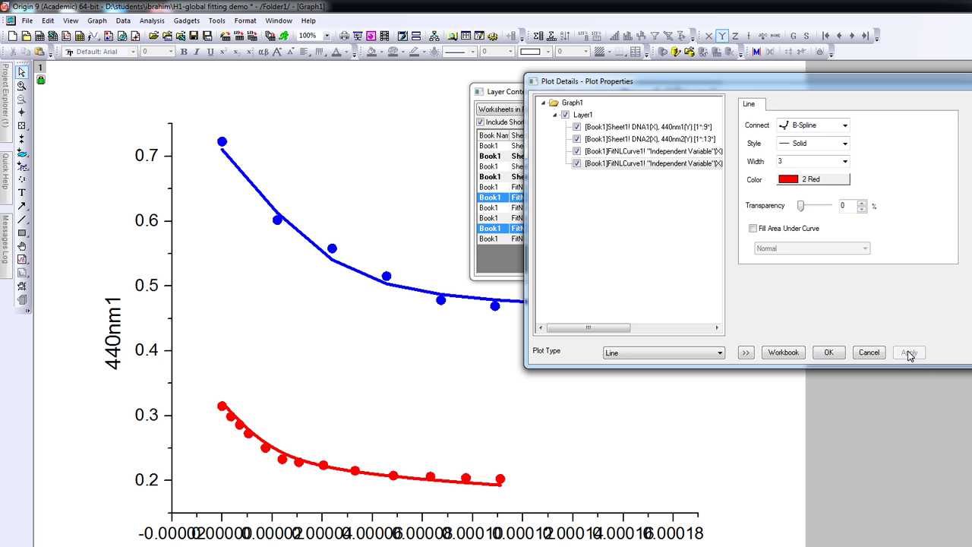
Set the line connection of the blue 440nm1 fitted curve to B-Spline, apply it and close the plot and layer settings
left_click(650, 151)
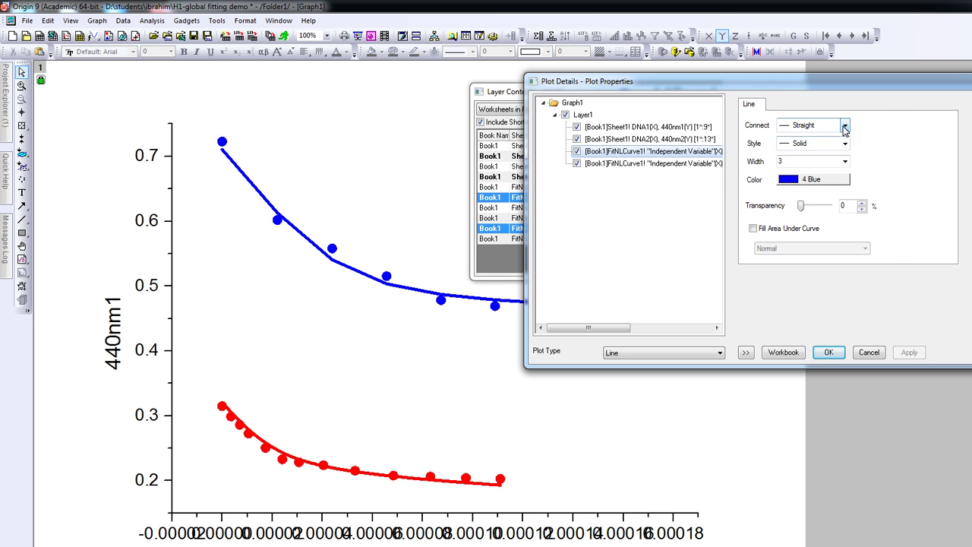
left_click(845, 126)
left_click(805, 183)
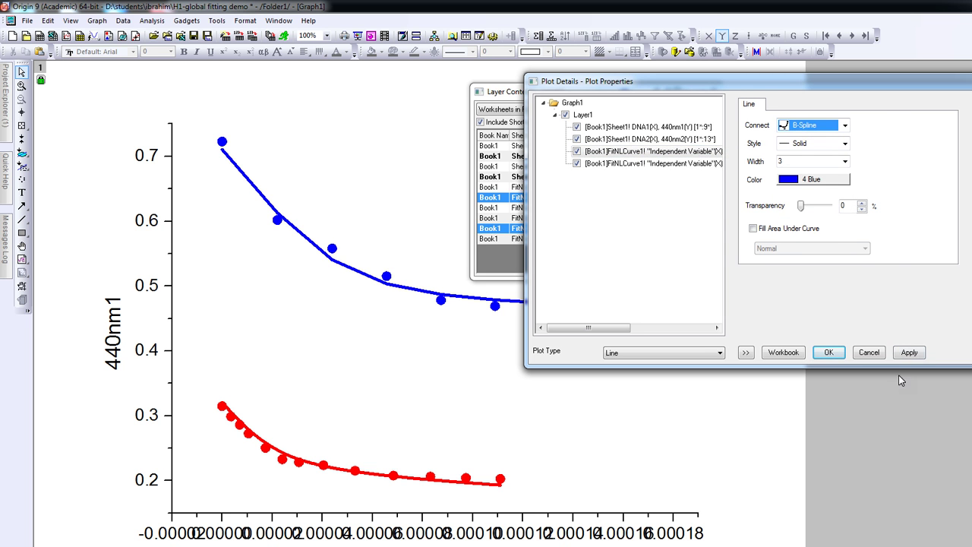
left_click(909, 353)
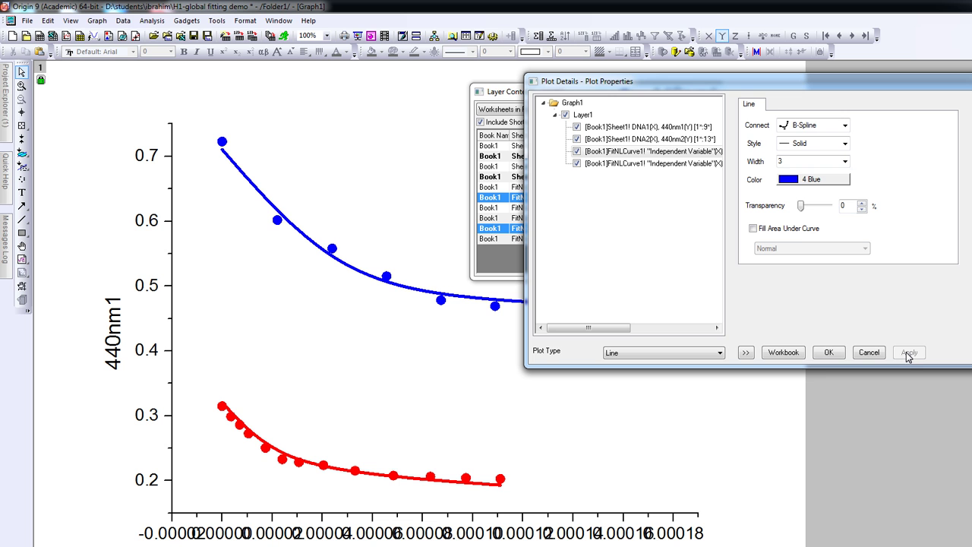
left_click(829, 355)
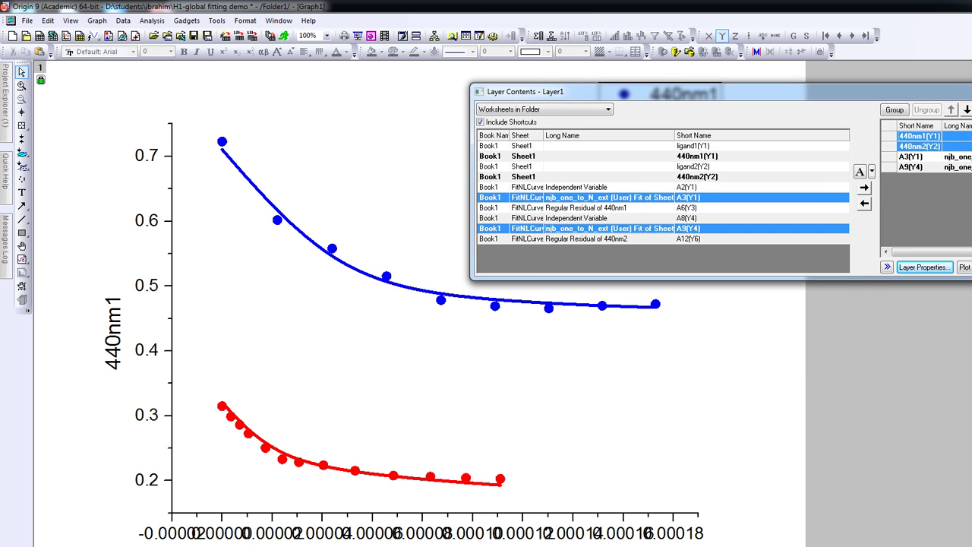
key("Return")
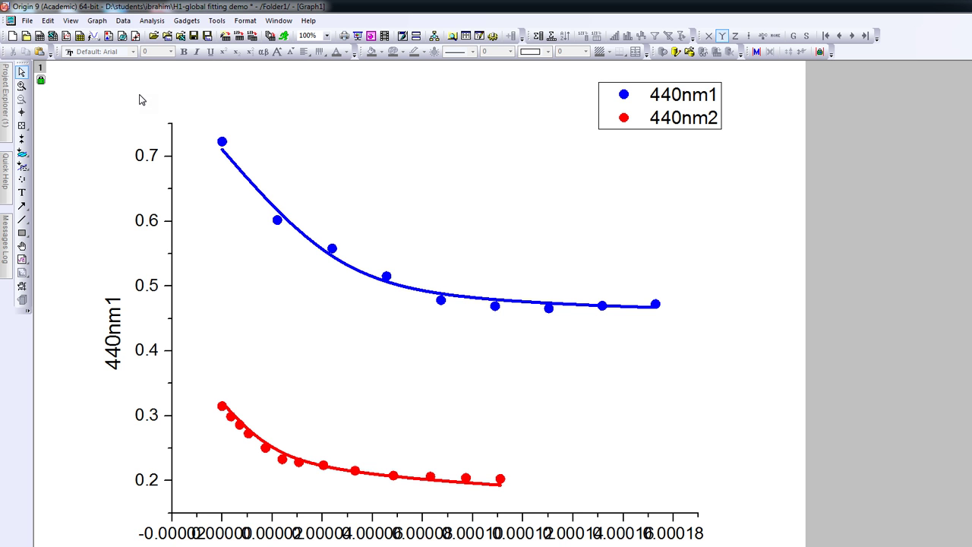
Show the X axis tick labels in Scientific: 10^3 format with a major tick increment of 5E-5, and apply
double_click(378, 537)
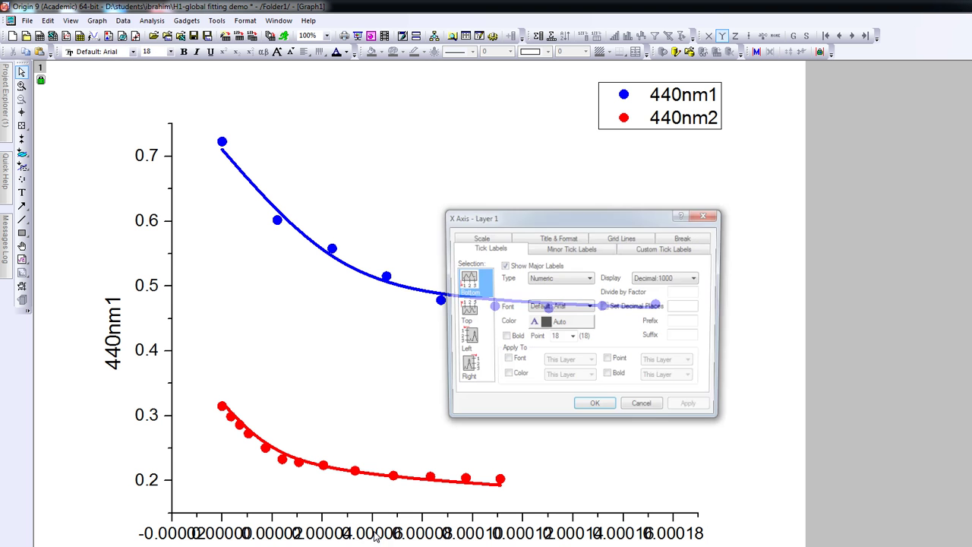
left_click(697, 278)
left_click(668, 298)
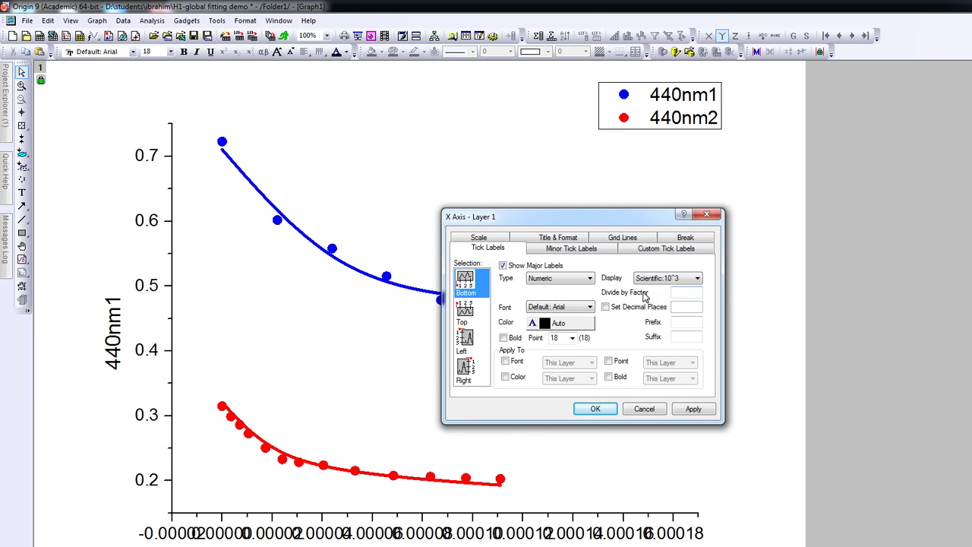
left_click(478, 241)
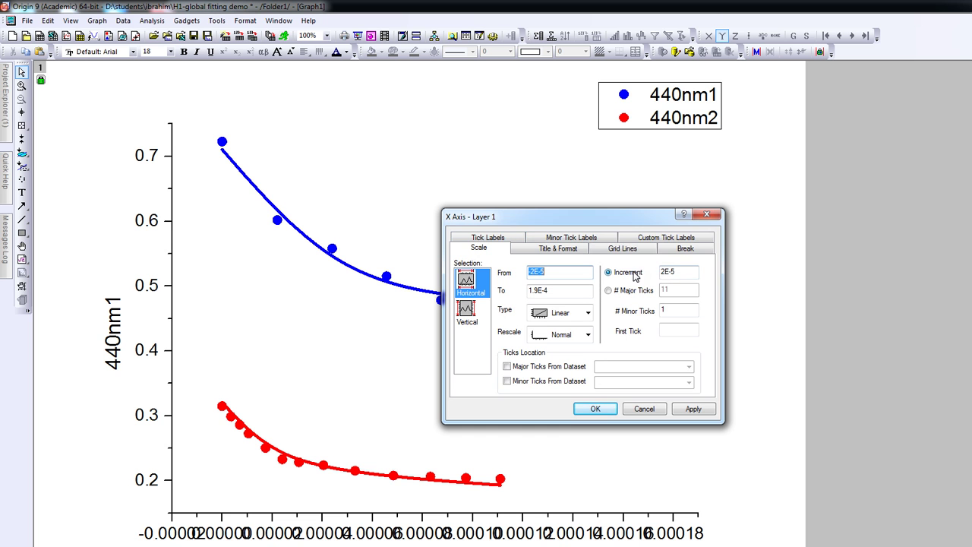
left_click_drag(666, 272, 629, 265)
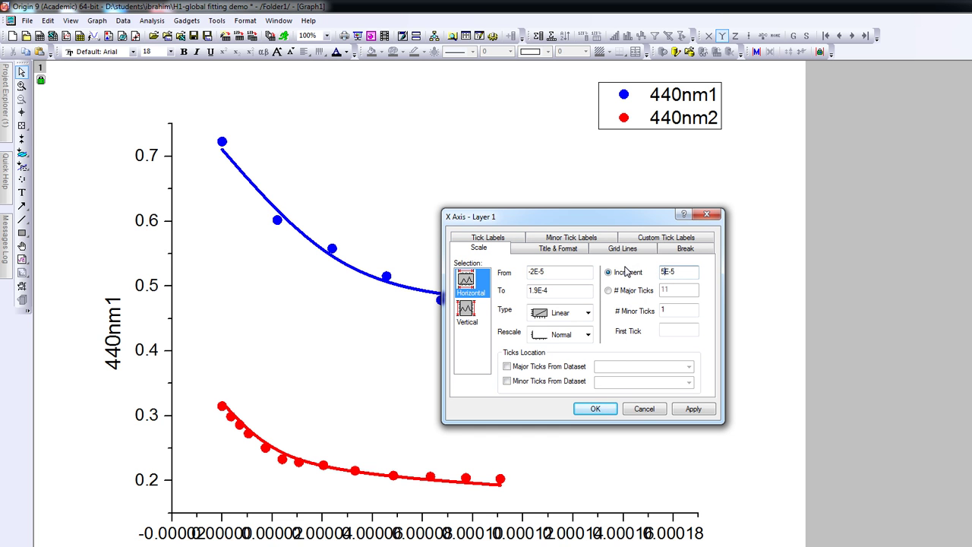
left_click(694, 410)
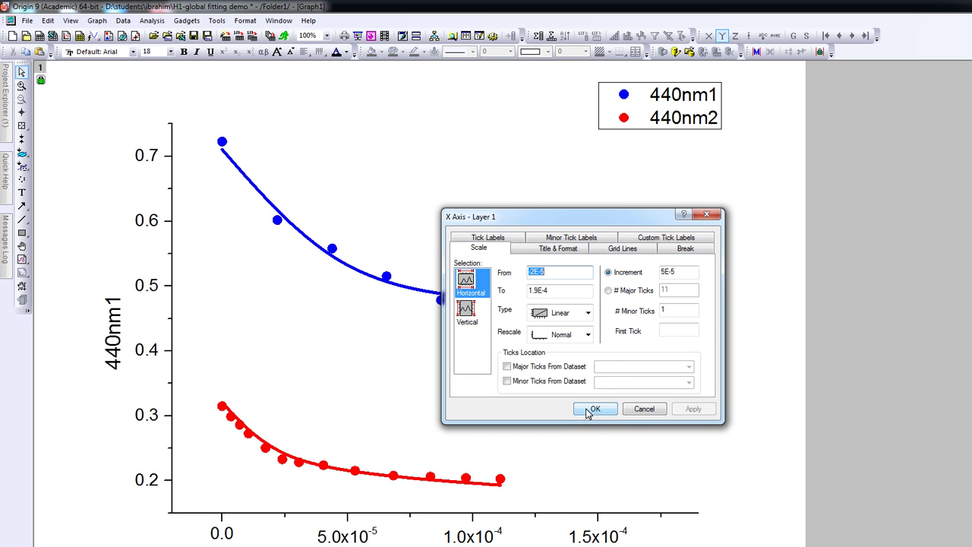
Set the start of the horizontal axis scale to -1E-5 and apply it
left_click(466, 316)
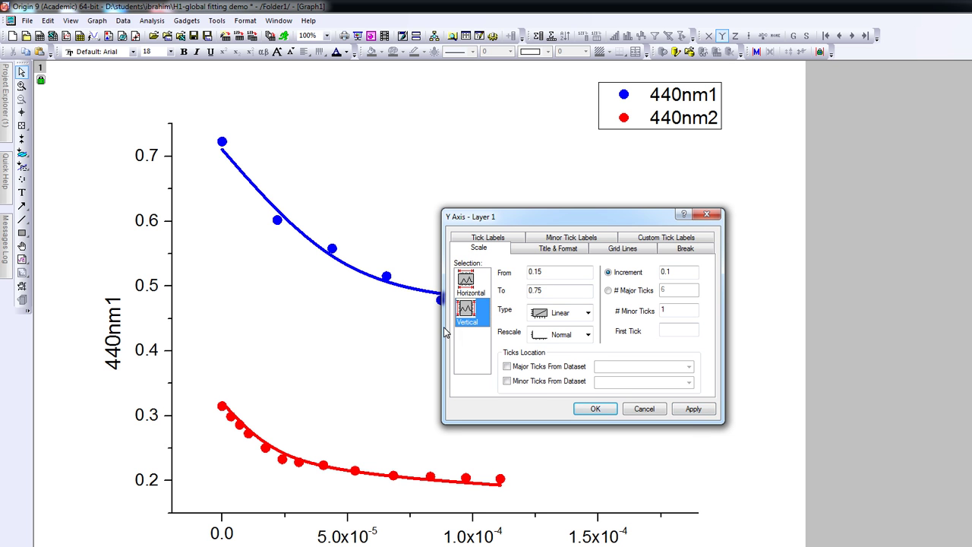
left_click(468, 281)
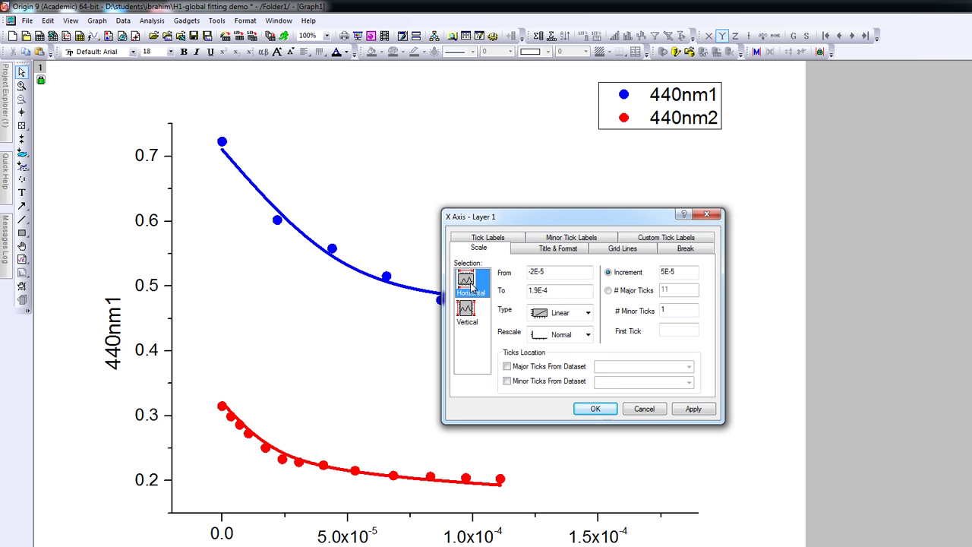
left_click(534, 271)
key("BackSpace")
type("1")
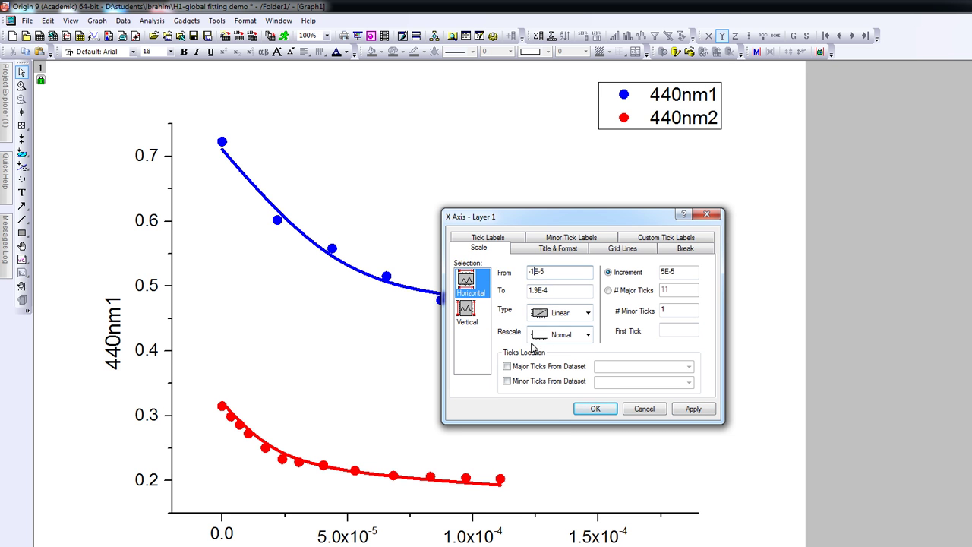
left_click(691, 410)
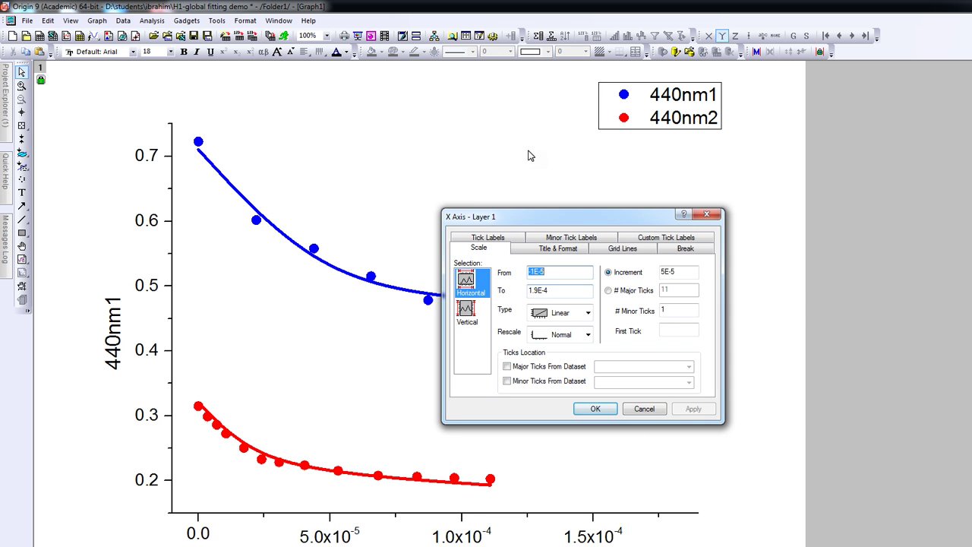
Set the thickness of the bottom axis to 3 pts and apply it to the graph
left_click_drag(553, 217, 808, 206)
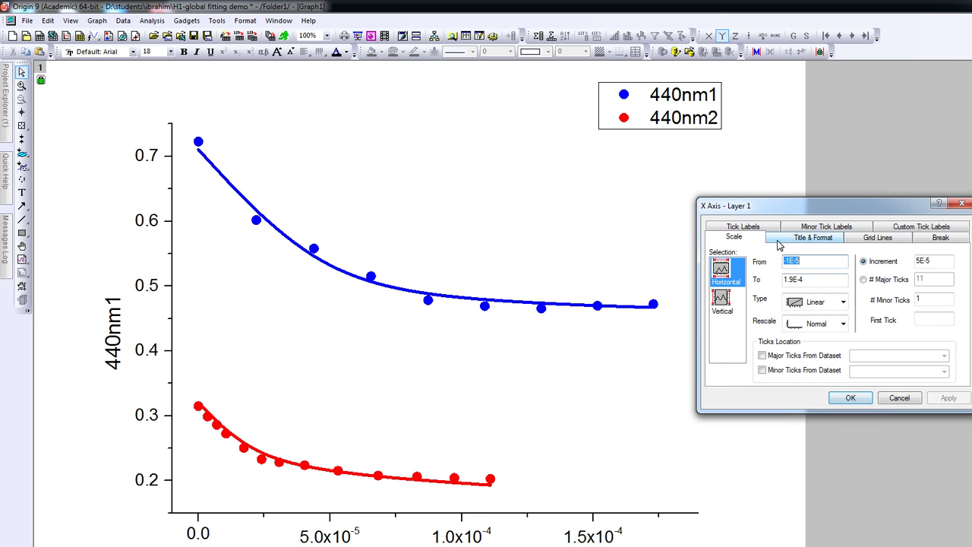
left_click(800, 240)
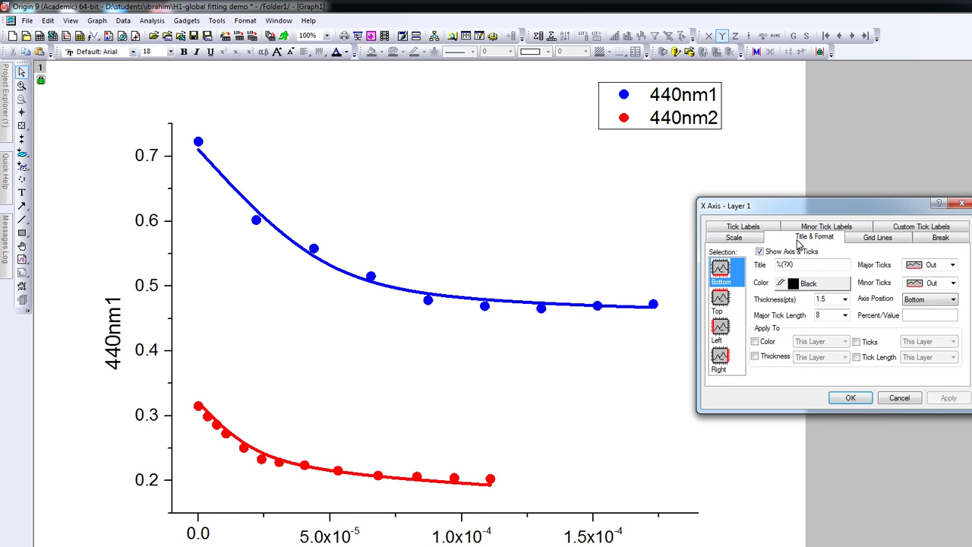
left_click(844, 299)
left_click(830, 356)
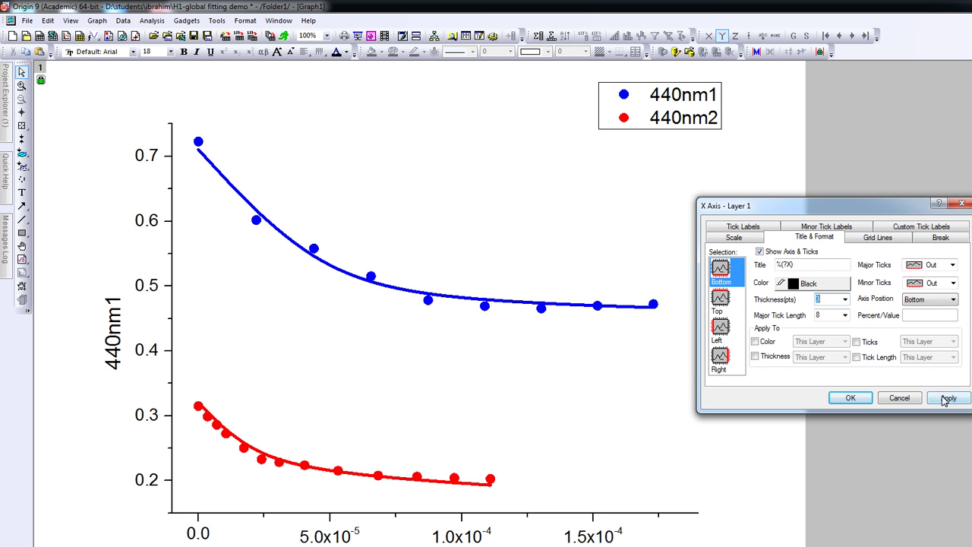
left_click(945, 399)
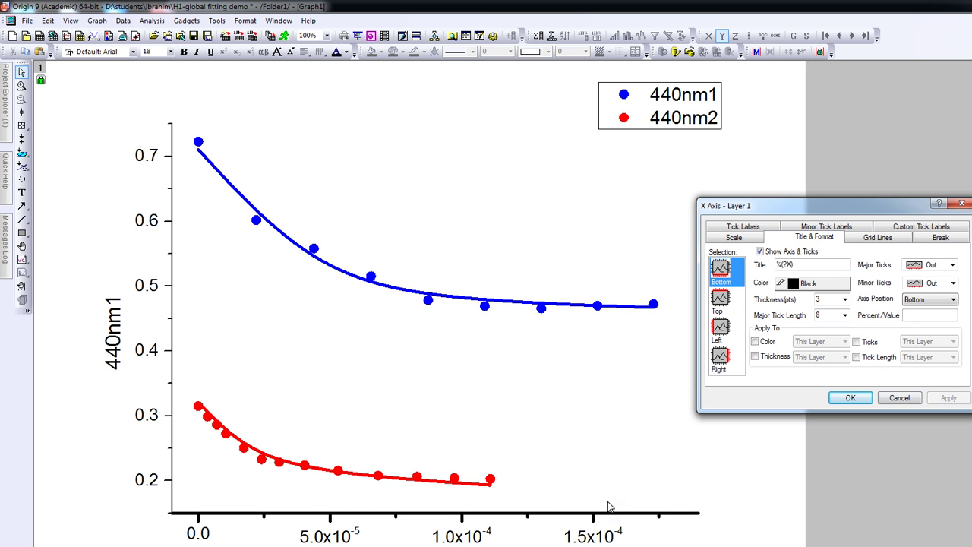
Set the thickness of the left axis to 3 pts, apply it and close the axis settings
left_click(723, 325)
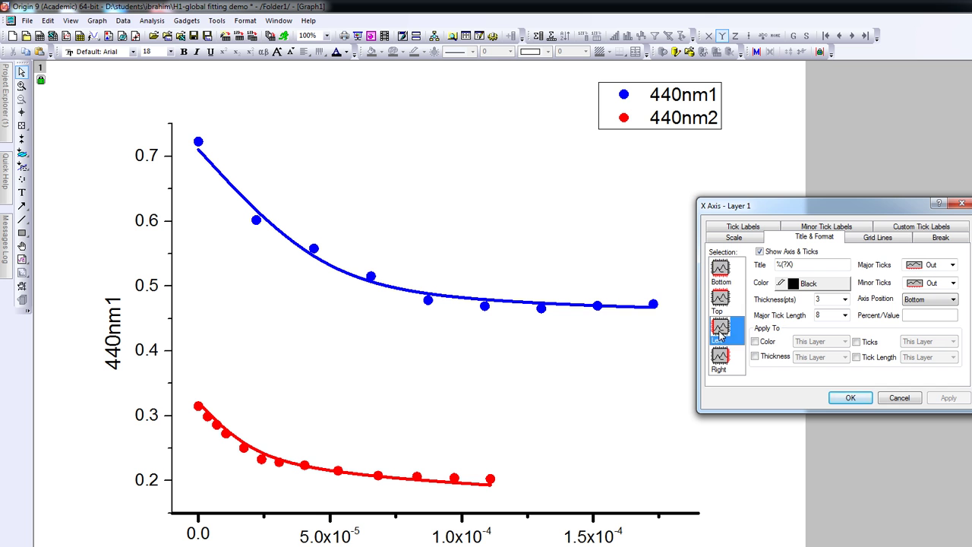
left_click(844, 299)
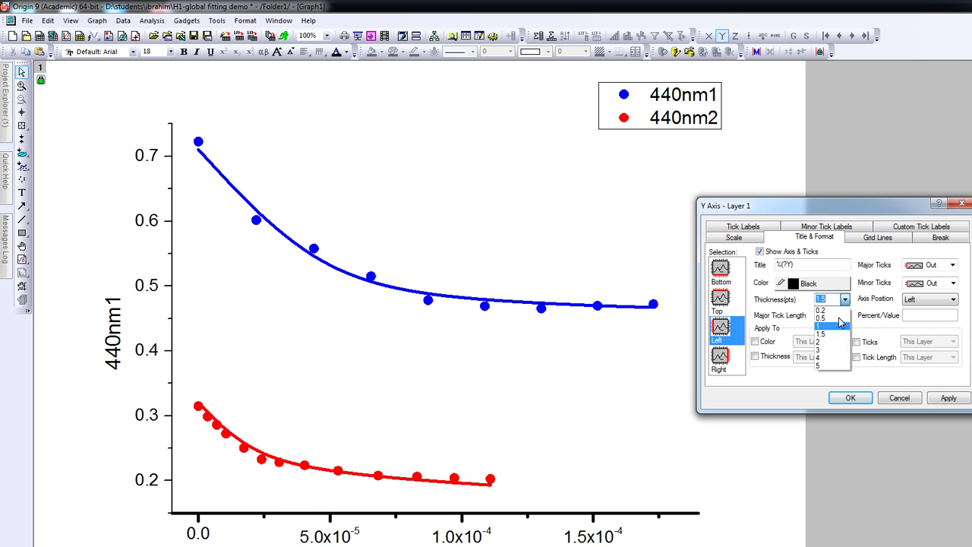
left_click(831, 356)
left_click(946, 398)
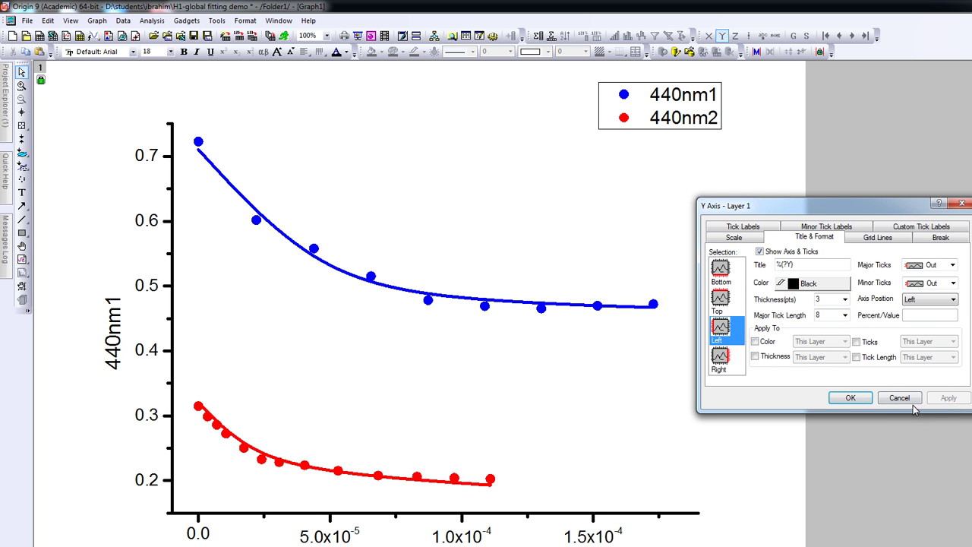
left_click(849, 399)
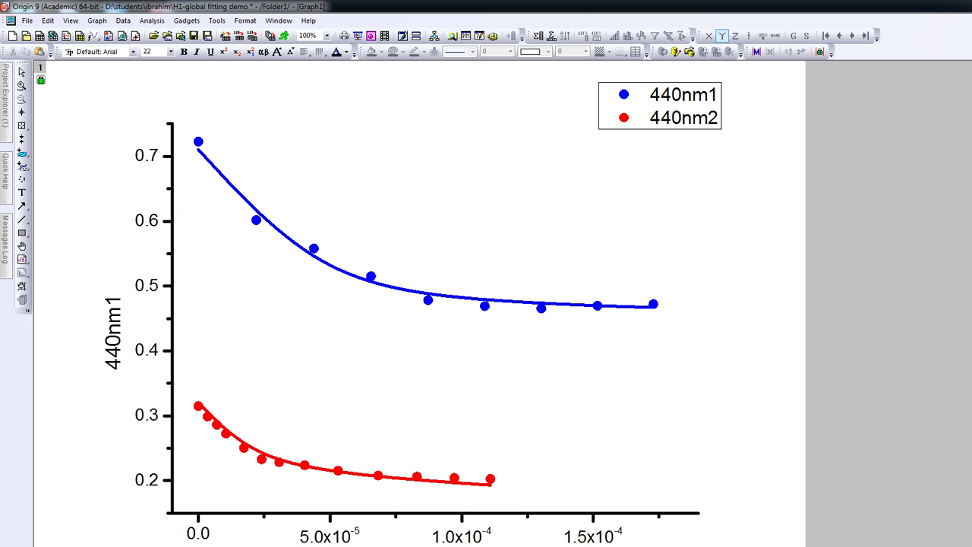
Replace the Y axis title with "A440nm / a.u."
double_click(116, 357)
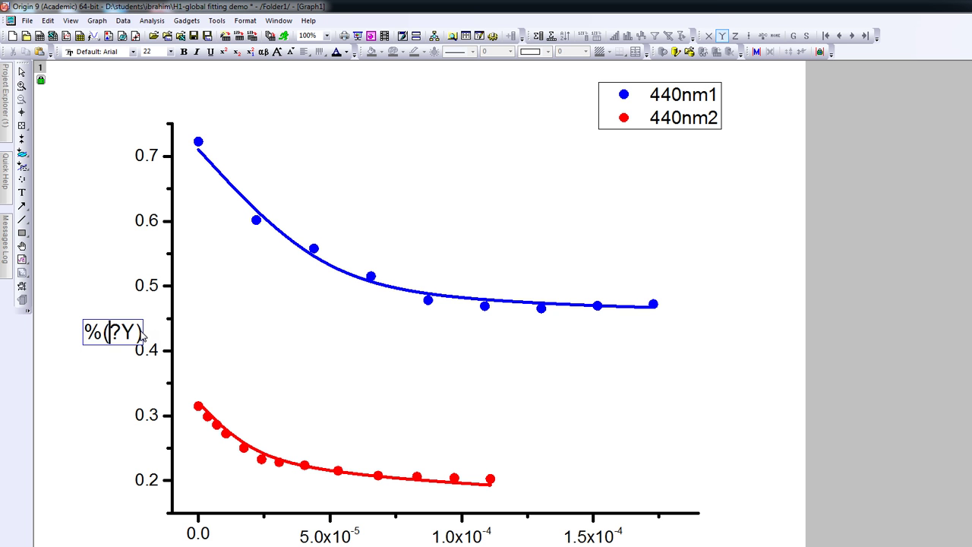
left_click_drag(142, 336, 64, 335)
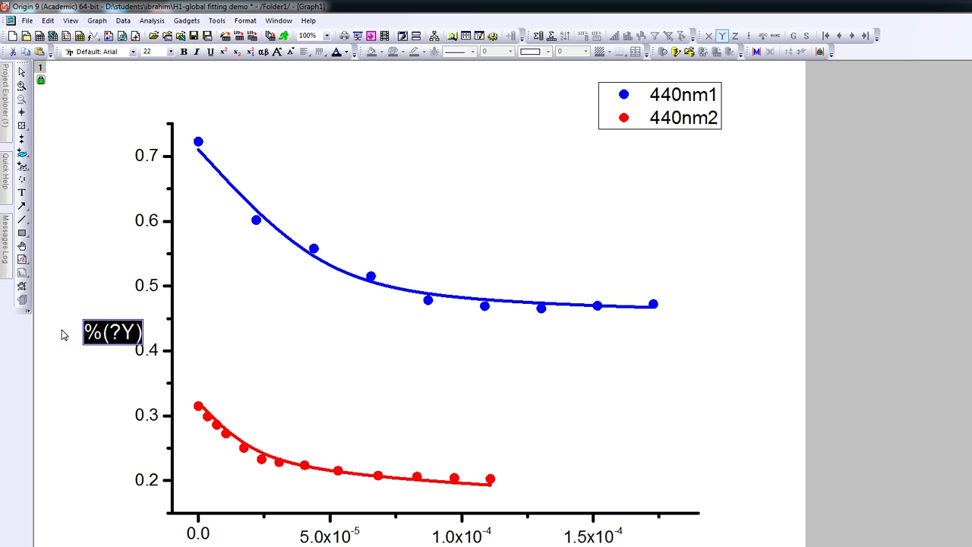
type("A440")
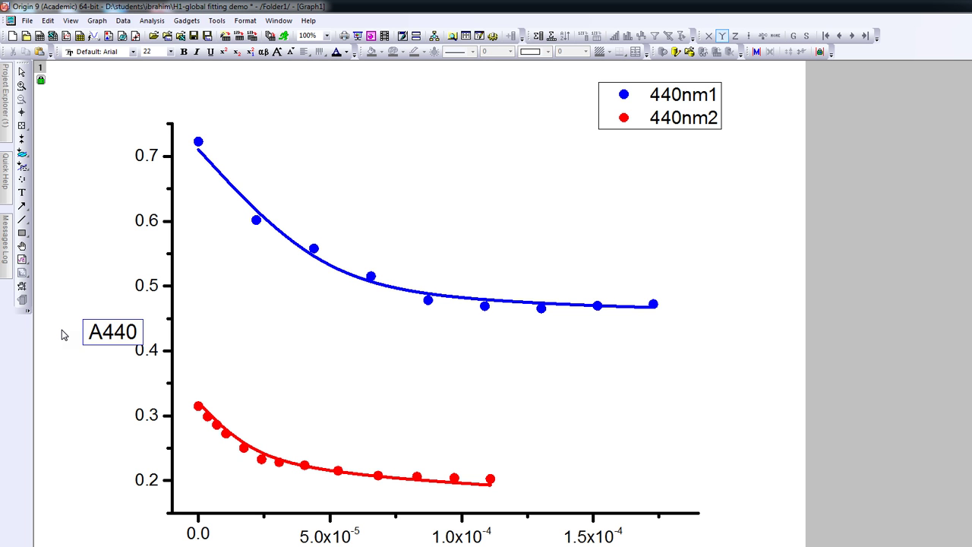
type("nm / a")
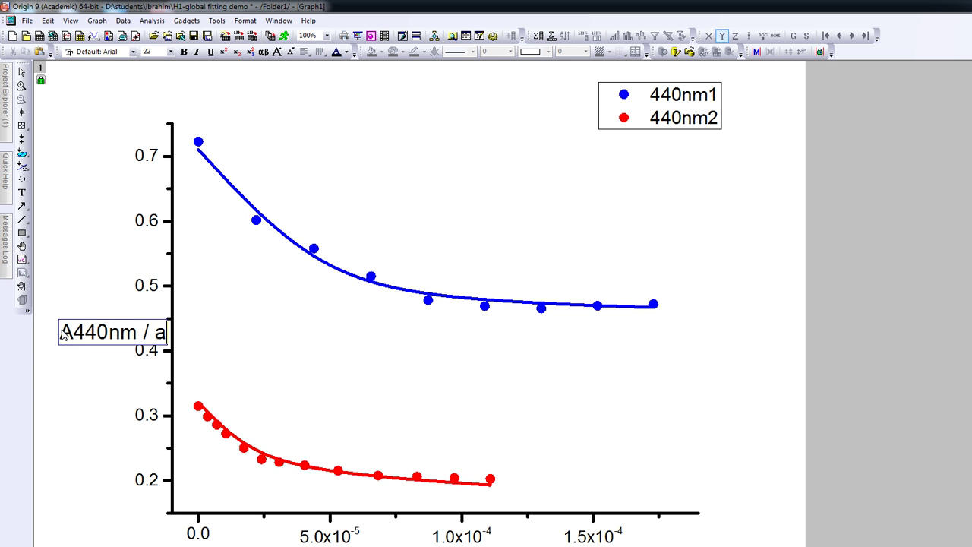
type(".u.")
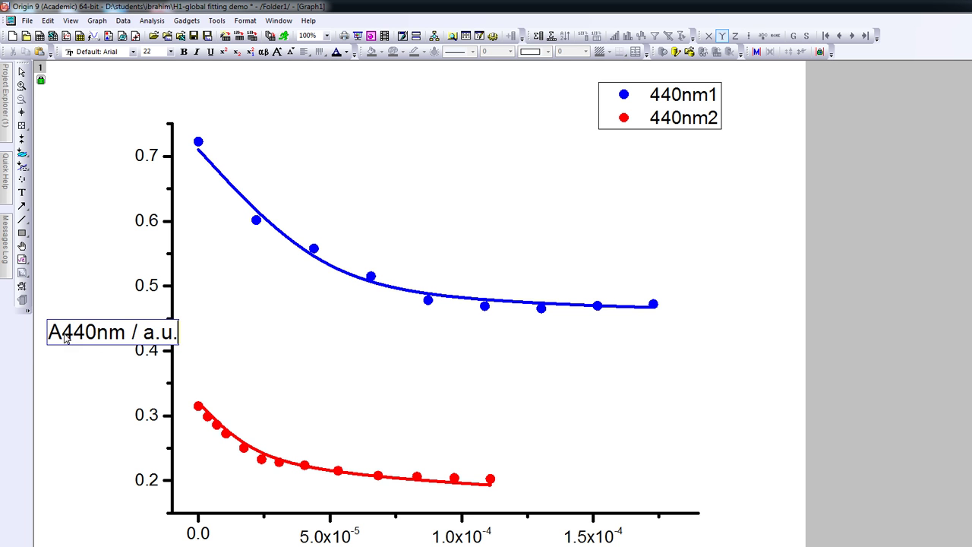
Italicise the "A" and make "440nm" a subscript in the Y axis title
left_click_drag(61, 334, 52, 334)
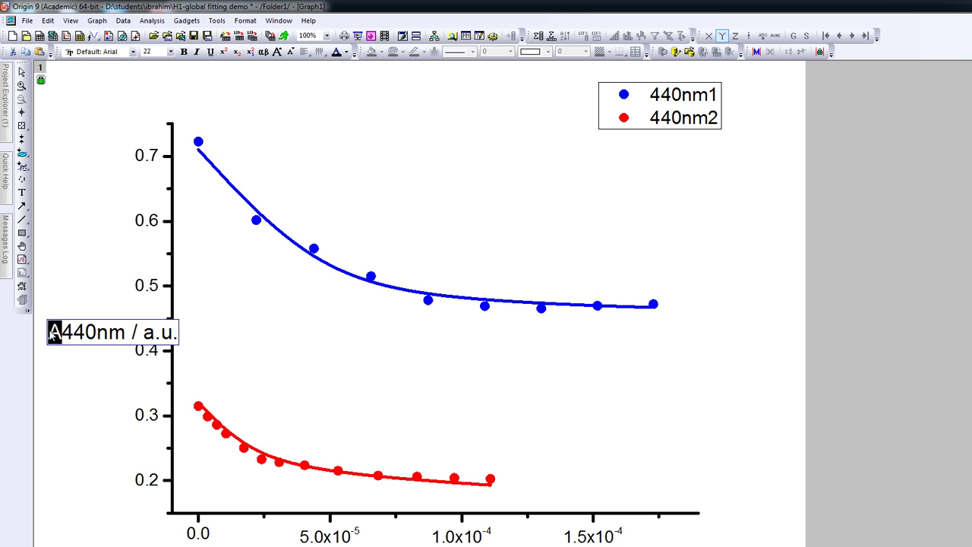
key("ctrl+i")
left_click(62, 334)
left_click_drag(62, 334, 122, 337)
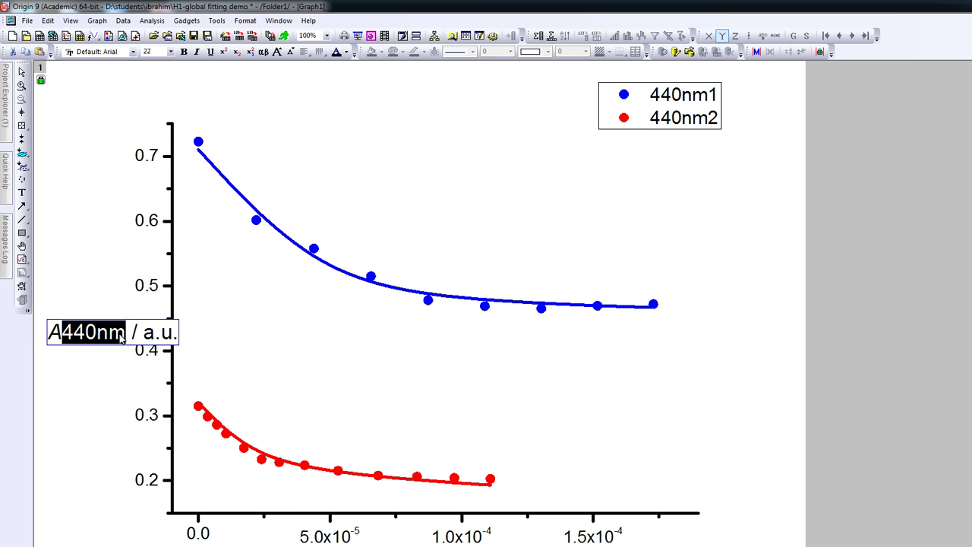
left_click(236, 52)
left_click(87, 249)
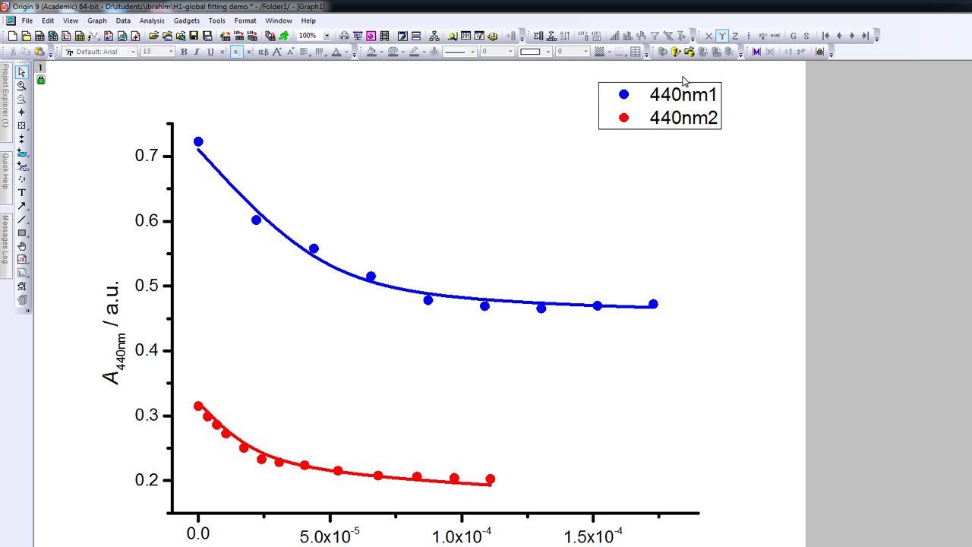
Delete the 440nm1/440nm2 legend from the graph
left_click(716, 93)
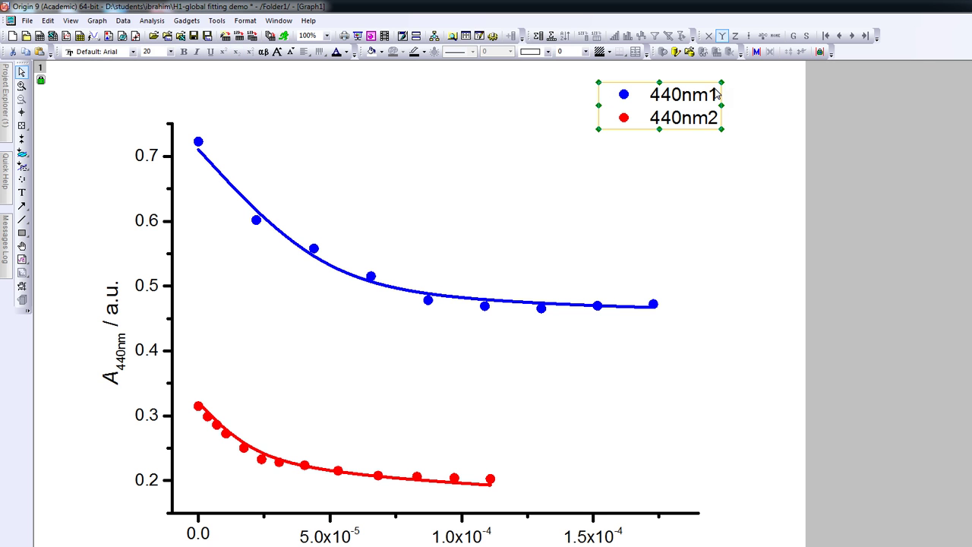
key("Delete")
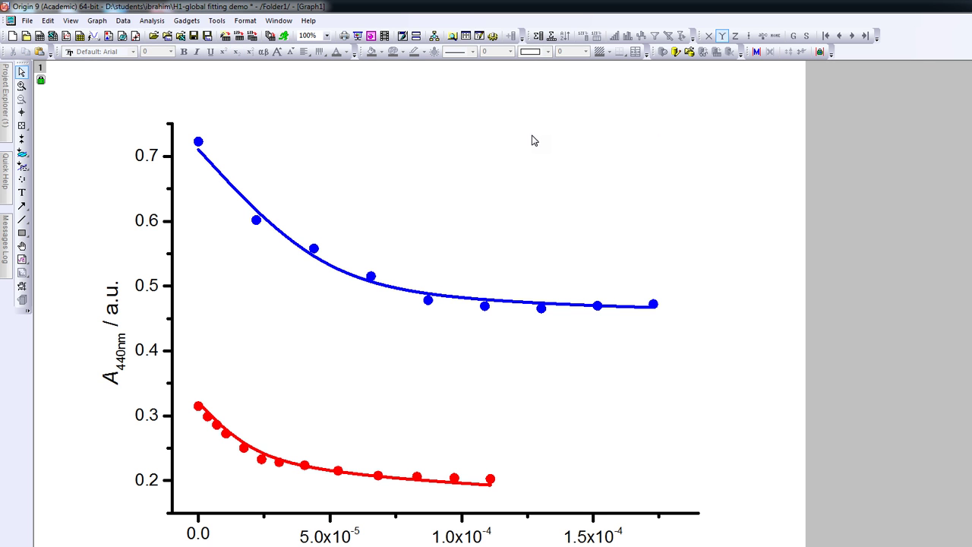
Save the project under the new file name "H1-global fitting demo analysed 2.opj" in the same folder
left_click(27, 21)
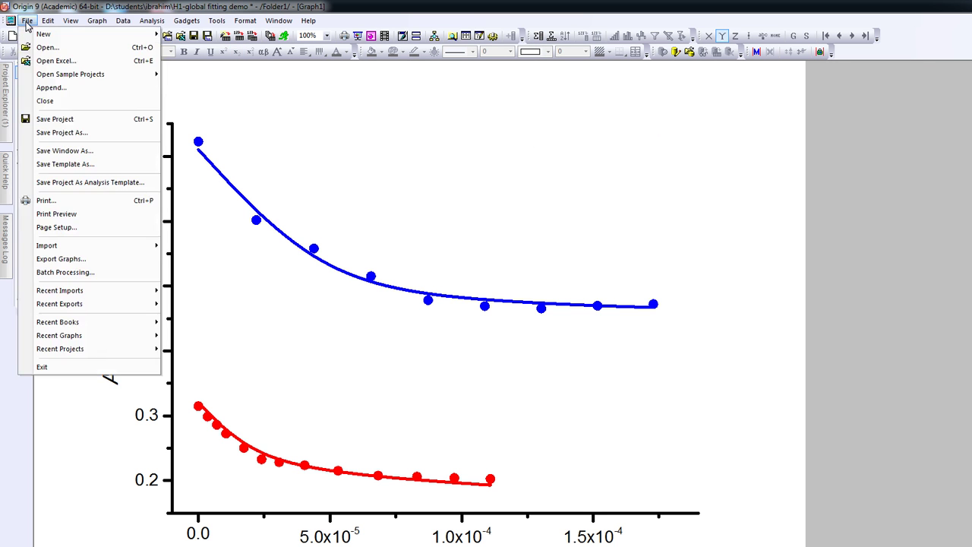
left_click(64, 133)
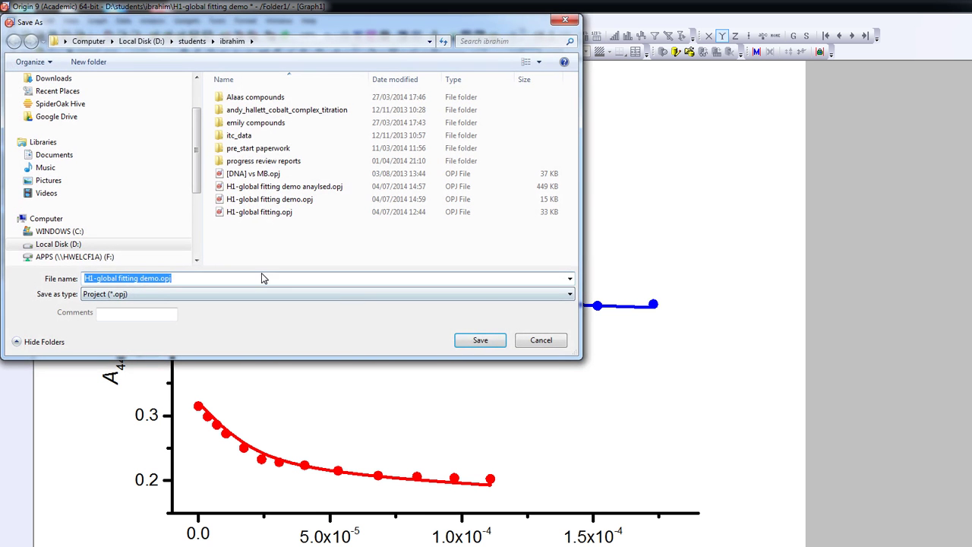
left_click(159, 278)
type("ana")
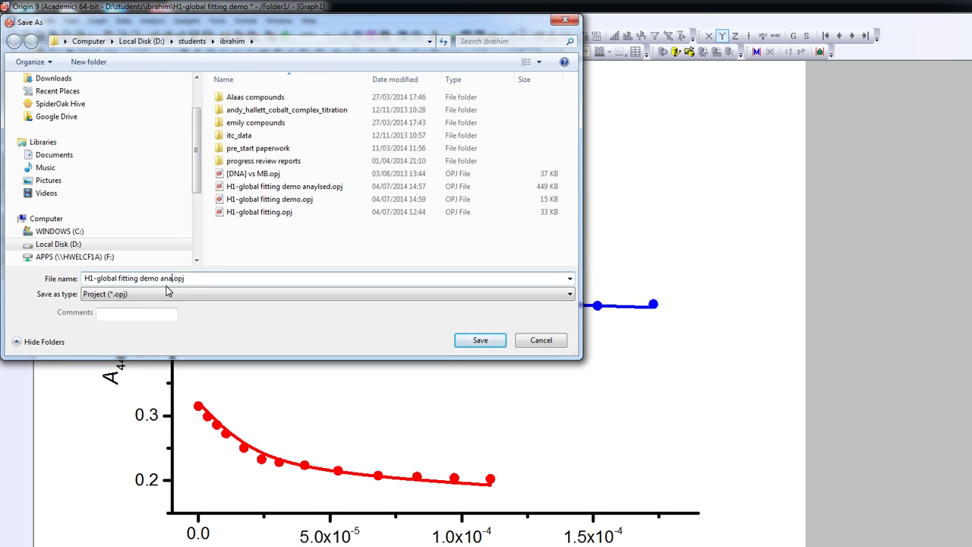
type("lysed 2")
left_click(480, 341)
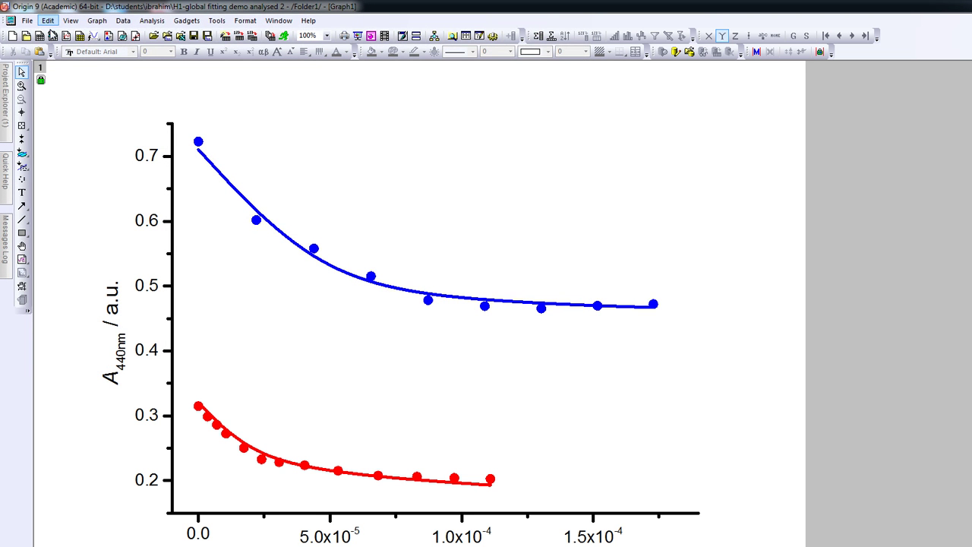
Copy the finished graph page to the clipboard
left_click(49, 22)
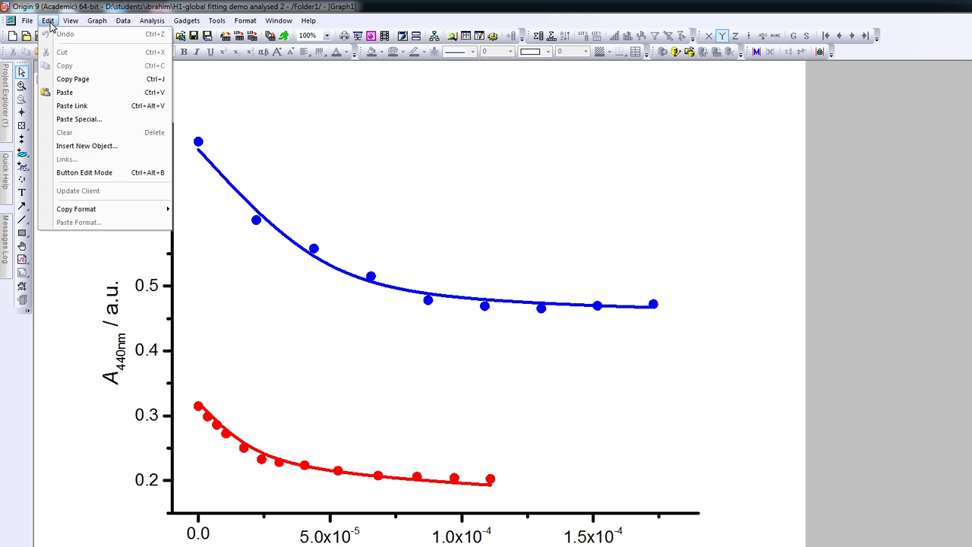
left_click(72, 79)
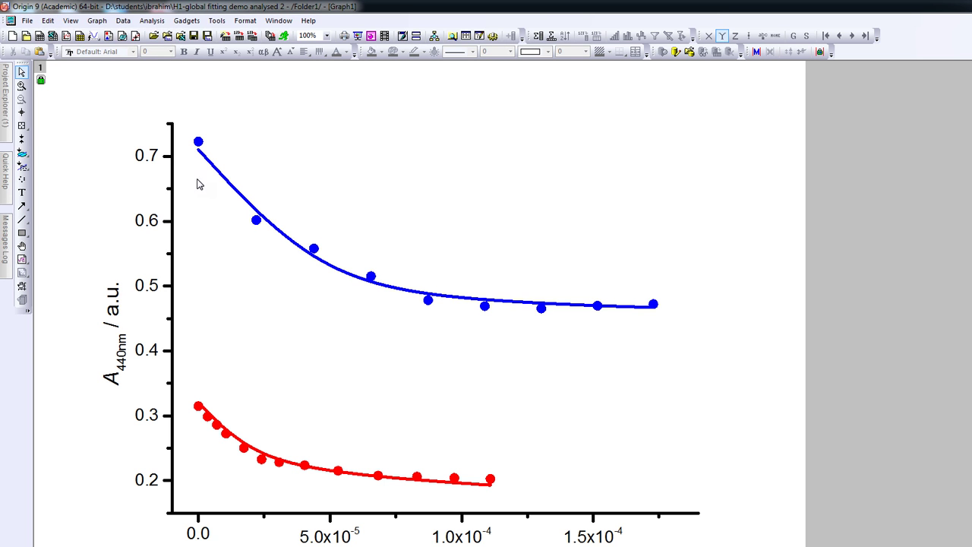